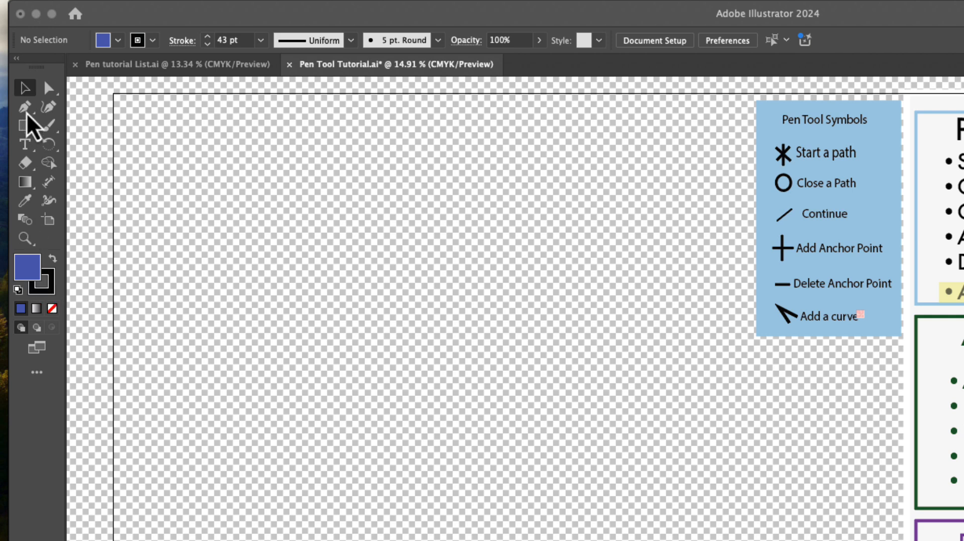
Draw a small closed square path with the Pen tool by placing four corner anchors and returning to the start point.
{"action": "left_click", "coordinate": [31, 115]}
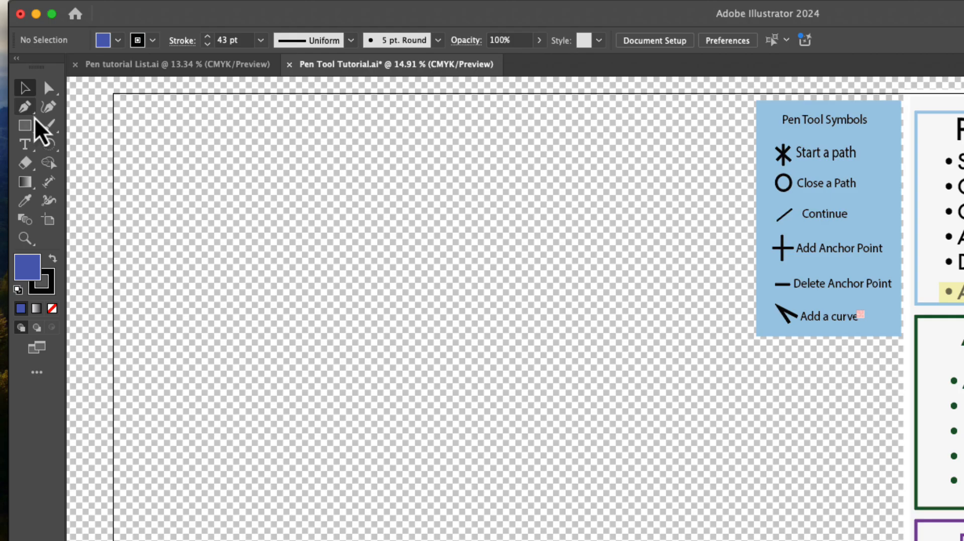
{"action": "left_click", "coordinate": [34, 114]}
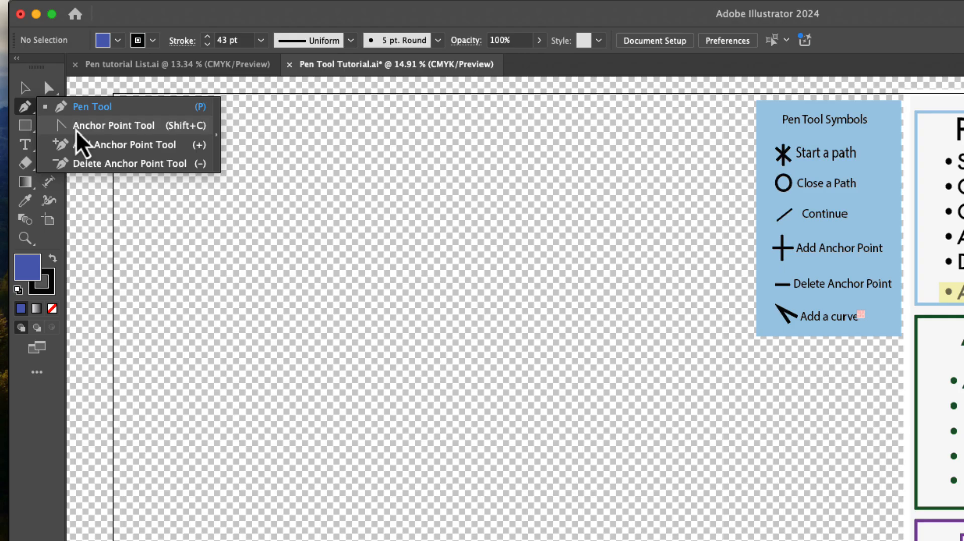
{"action": "left_click", "coordinate": [76, 113]}
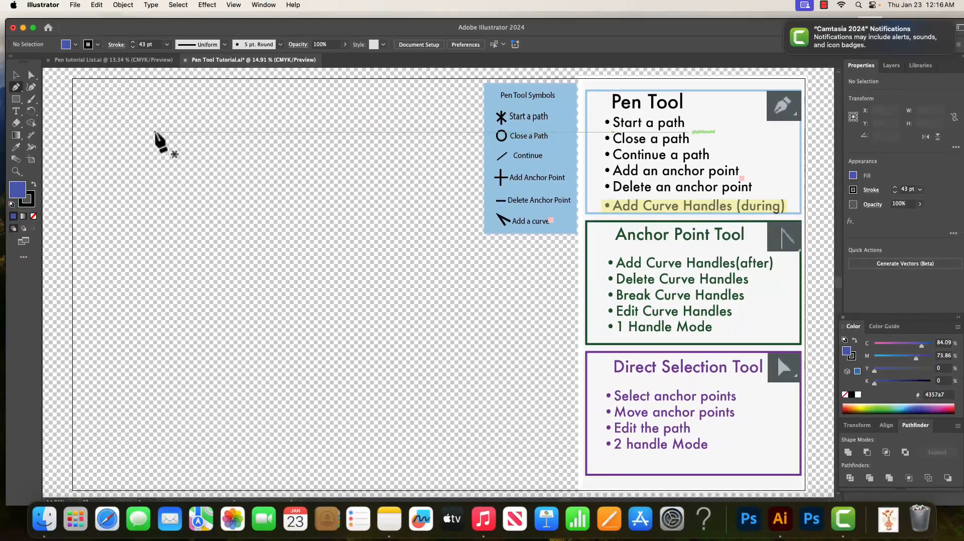
{"action": "left_click", "coordinate": [150, 132]}
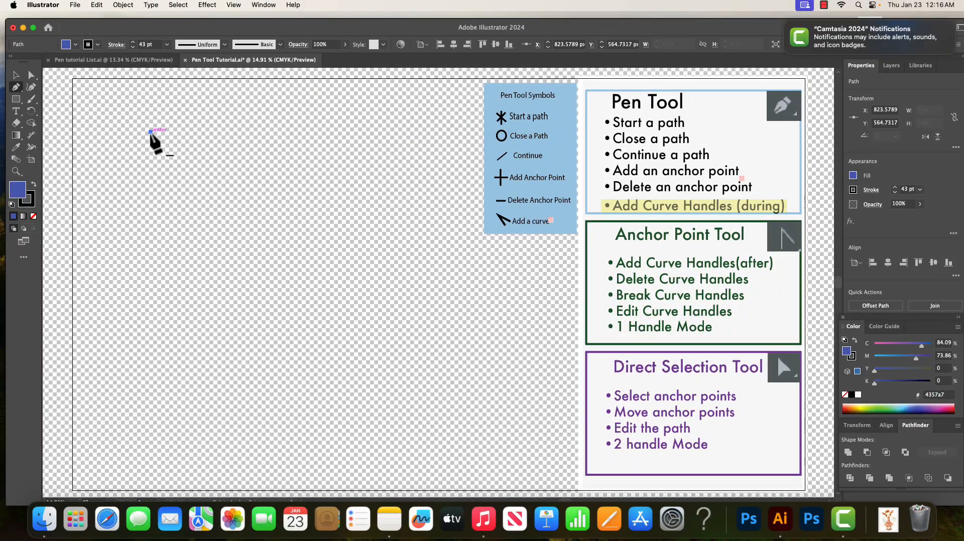
{"action": "left_click", "coordinate": [150, 160]}
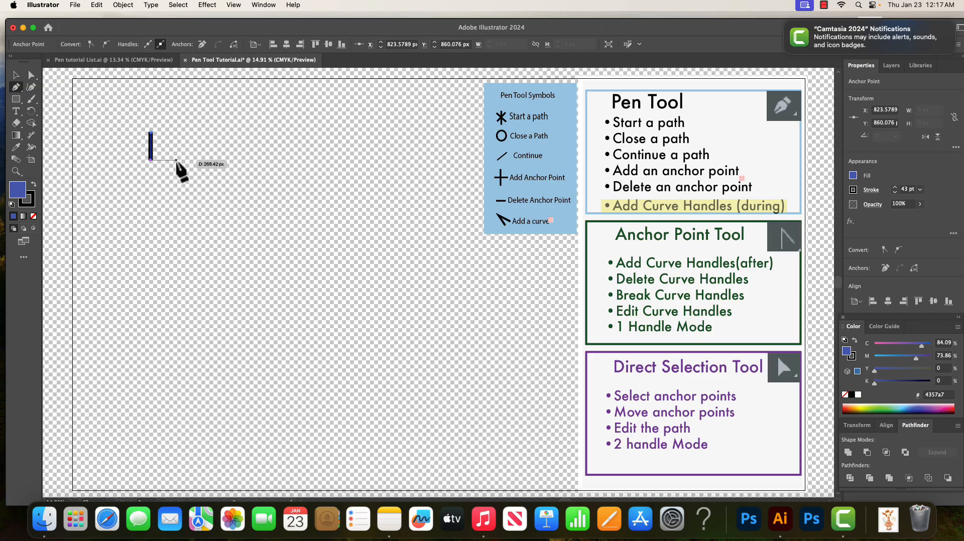
{"action": "left_click", "coordinate": [176, 160]}
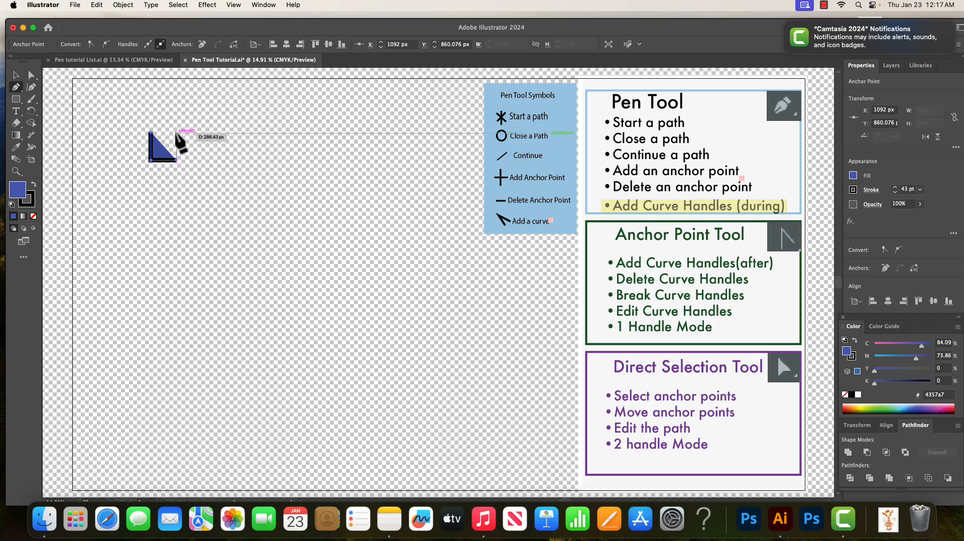
{"action": "left_click", "coordinate": [176, 133]}
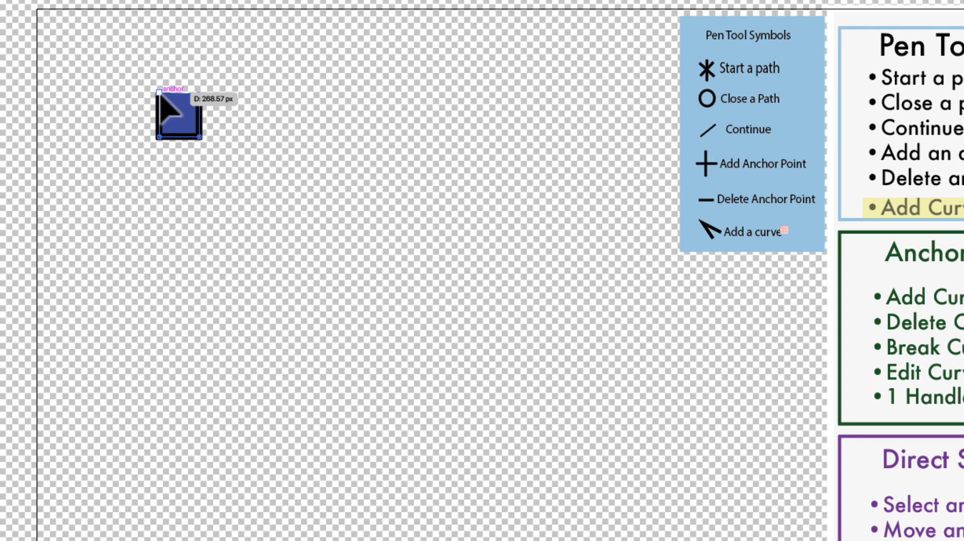
{"action": "left_click", "coordinate": [158, 92]}
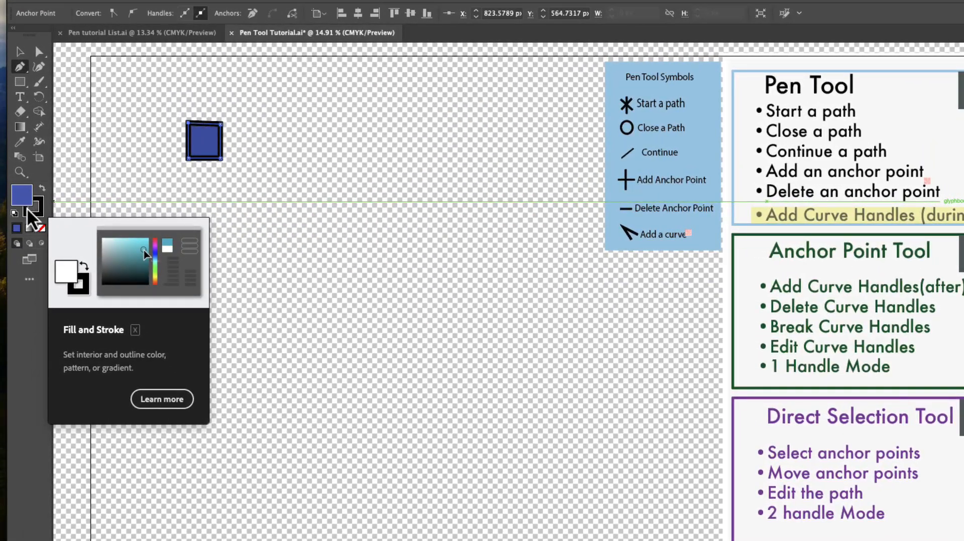
Set the fill to none, then select the square with Direct Selection and delete it.
{"action": "left_click", "coordinate": [42, 229]}
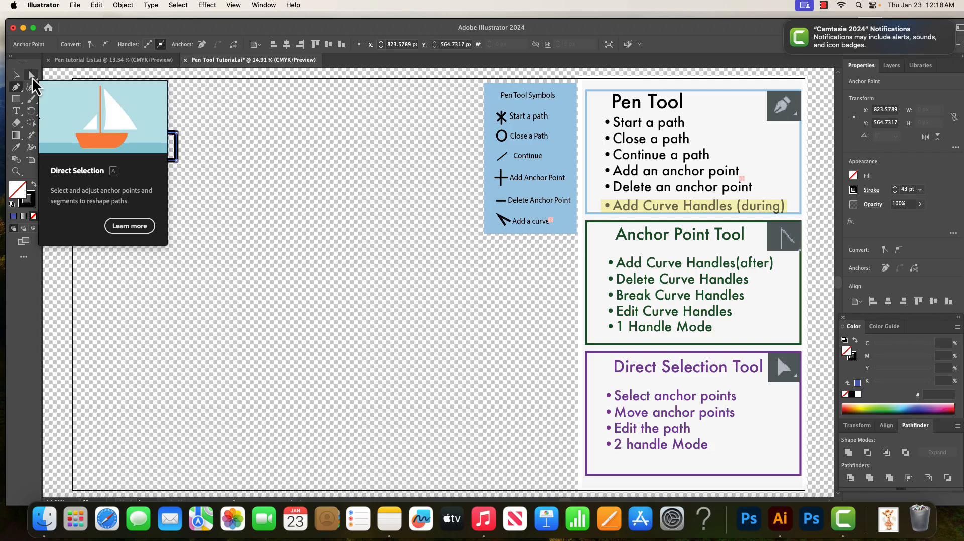
{"action": "left_click", "coordinate": [32, 76]}
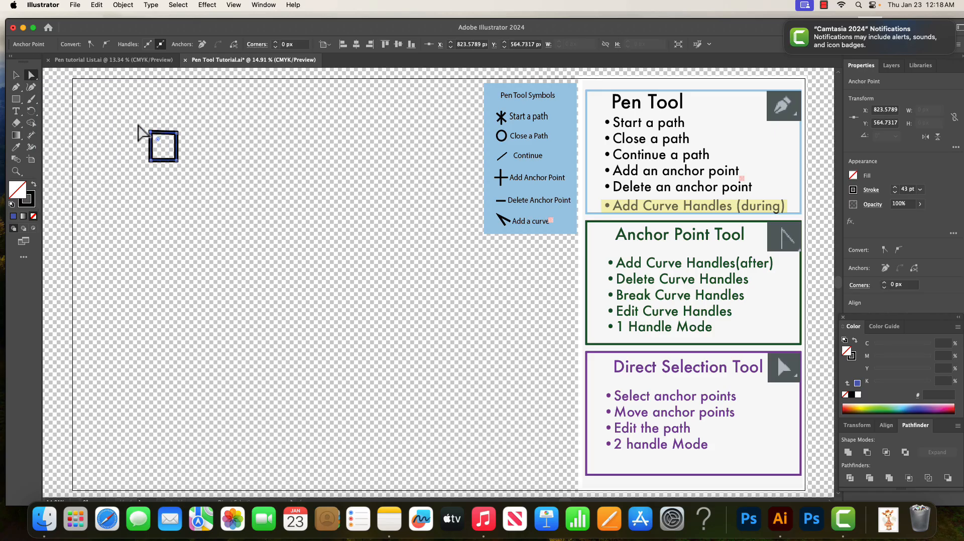
{"action": "left_click_drag", "start_coordinate": [140, 128], "coordinate": [201, 191]}
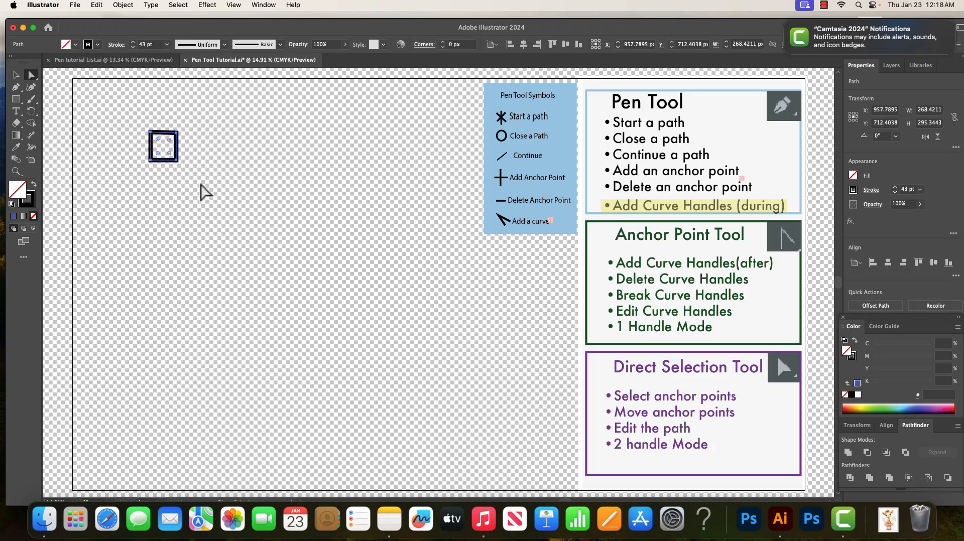
{"action": "key", "text": "Delete"}
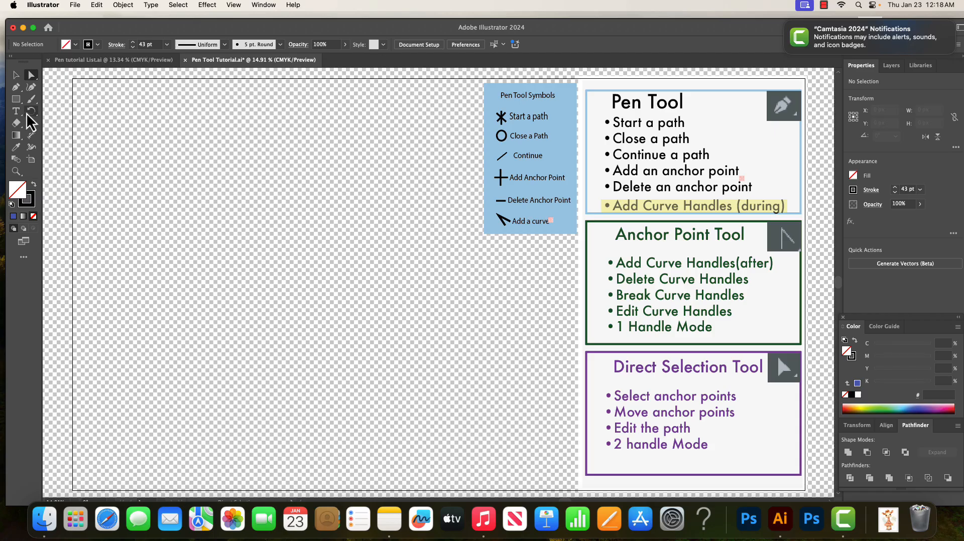
Draw an open path with the Pen tool: three horizontal segments followed by a diagonal segment downward, then end the path.
{"action": "left_click", "coordinate": [19, 90]}
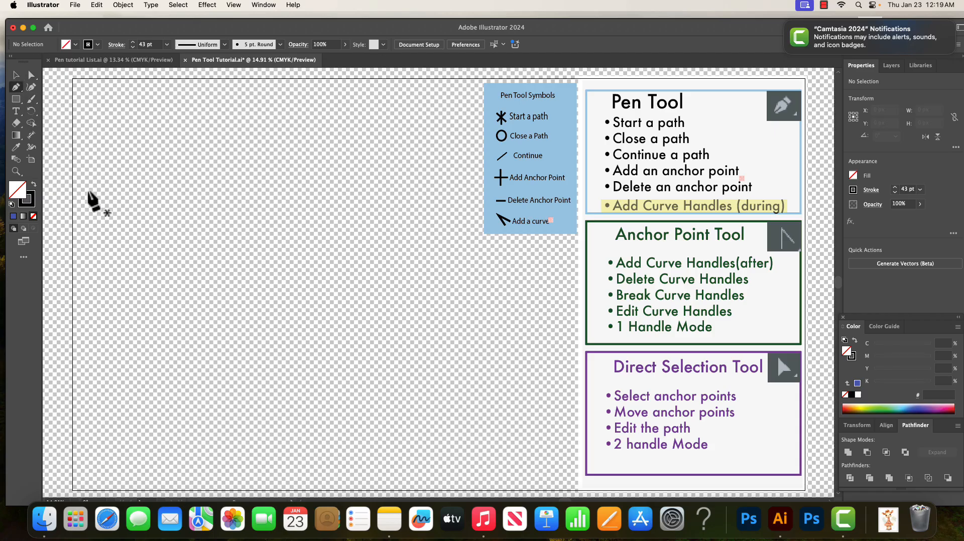
{"action": "left_click", "coordinate": [104, 210]}
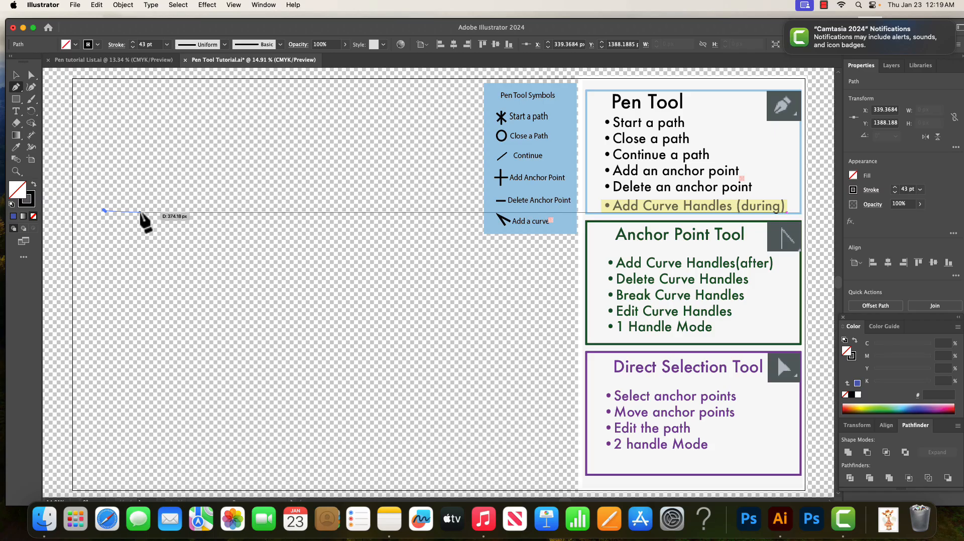
{"action": "left_click", "coordinate": [142, 211]}
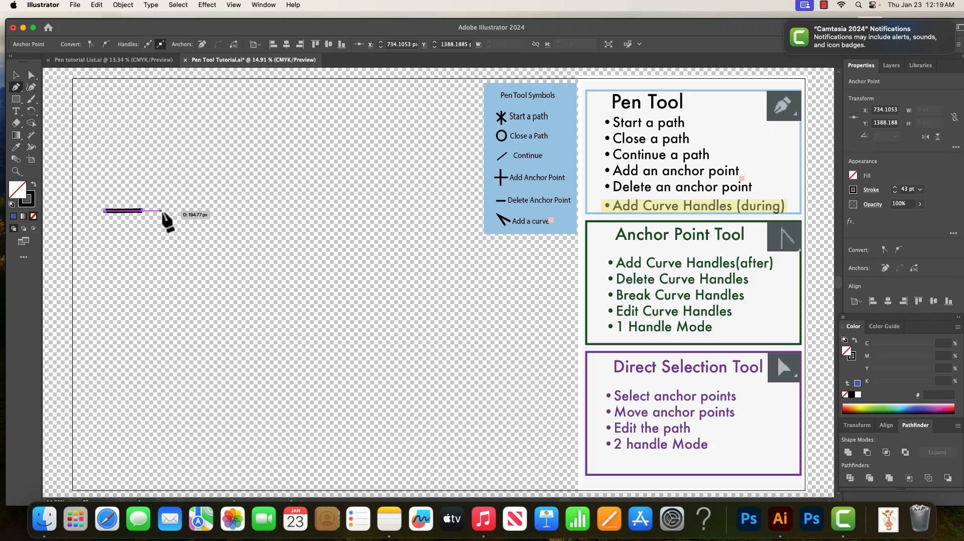
{"action": "left_click", "coordinate": [182, 211]}
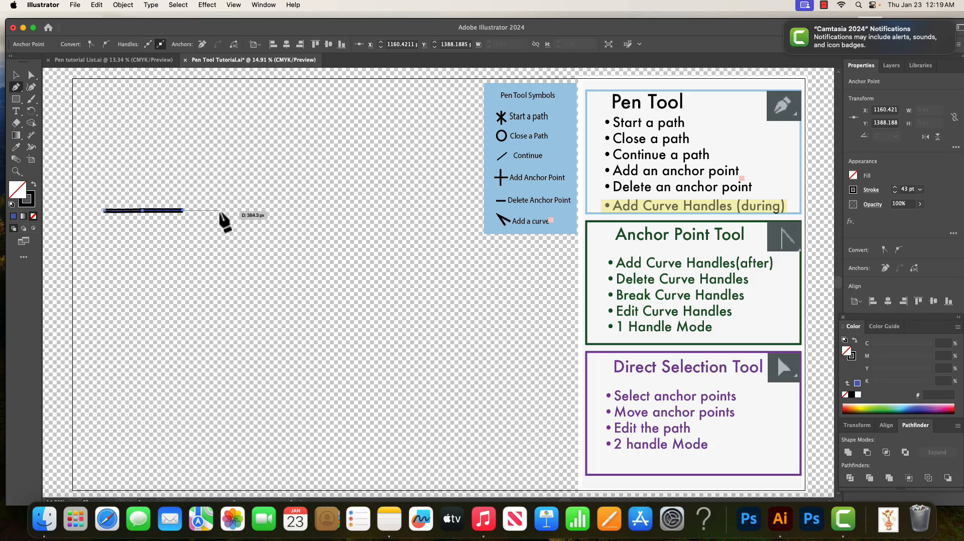
{"action": "left_click", "coordinate": [220, 211]}
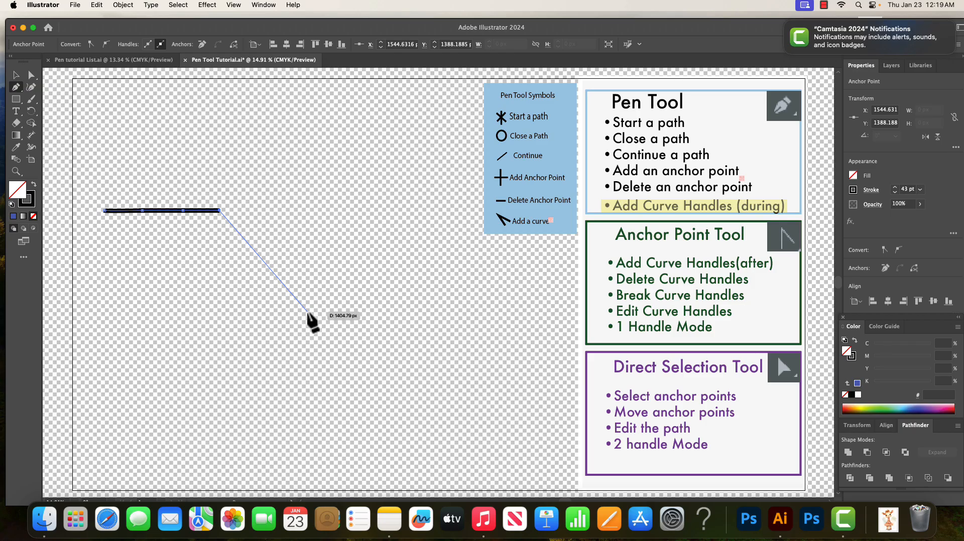
{"action": "left_click", "coordinate": [308, 312]}
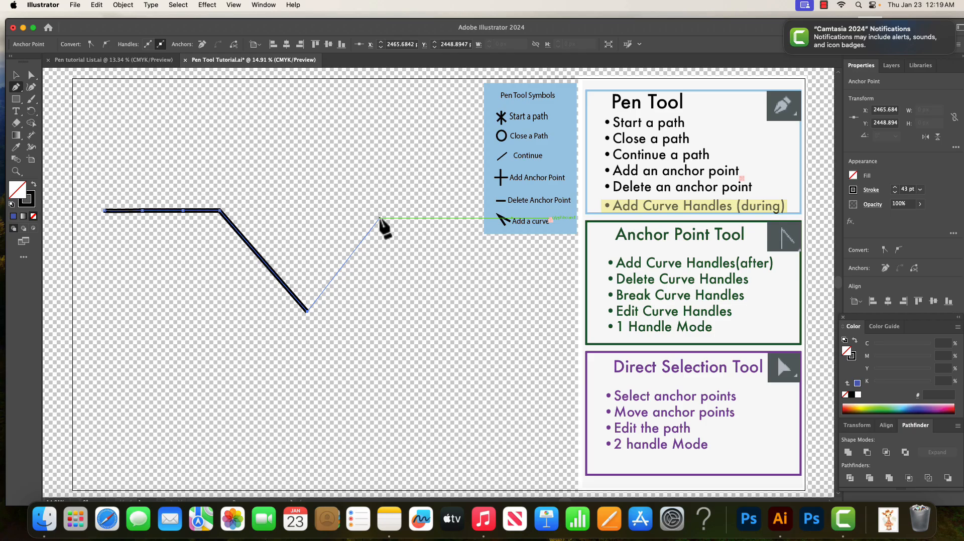
{"action": "key", "text": "Escape"}
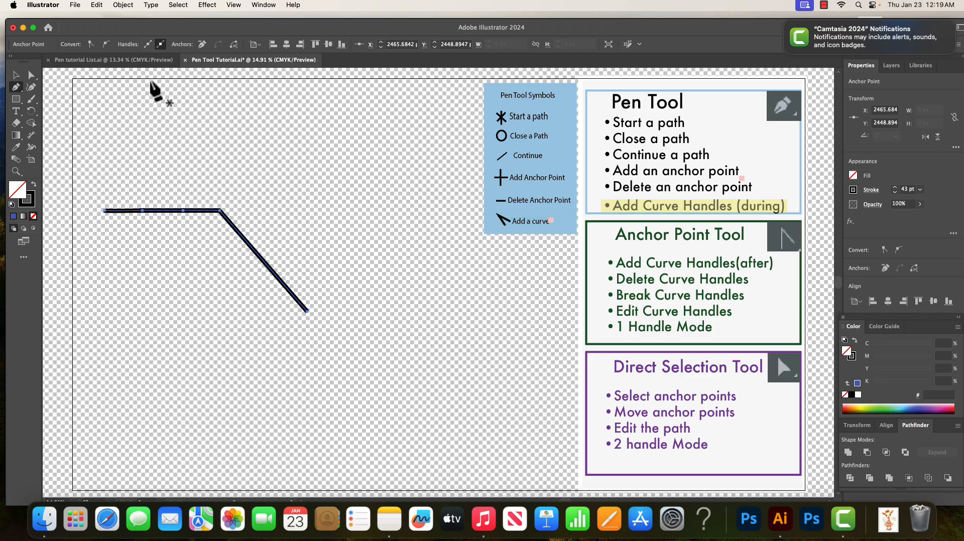
Undo the last anchor point to remove the diagonal segment, then end the path.
{"action": "left_click", "coordinate": [97, 5]}
{"action": "left_click", "coordinate": [102, 21]}
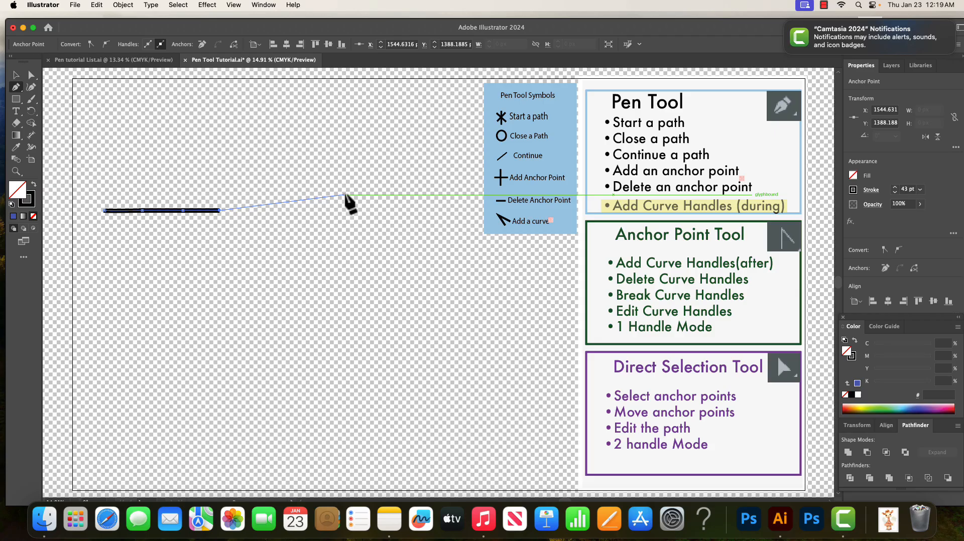
{"action": "key", "text": "Escape"}
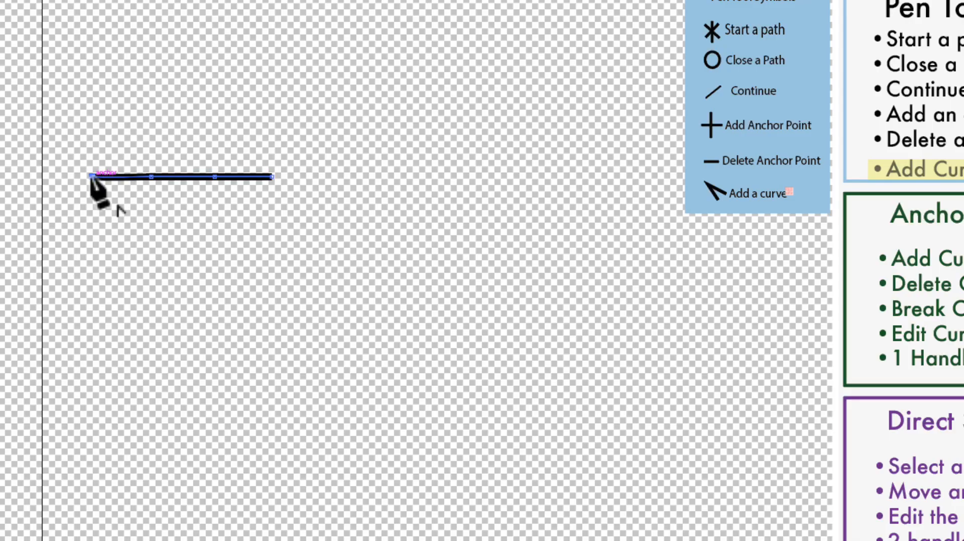
Extend the horizontal line by continuing the path from its left endpoint and then from its right endpoint.
{"action": "left_click", "coordinate": [91, 176]}
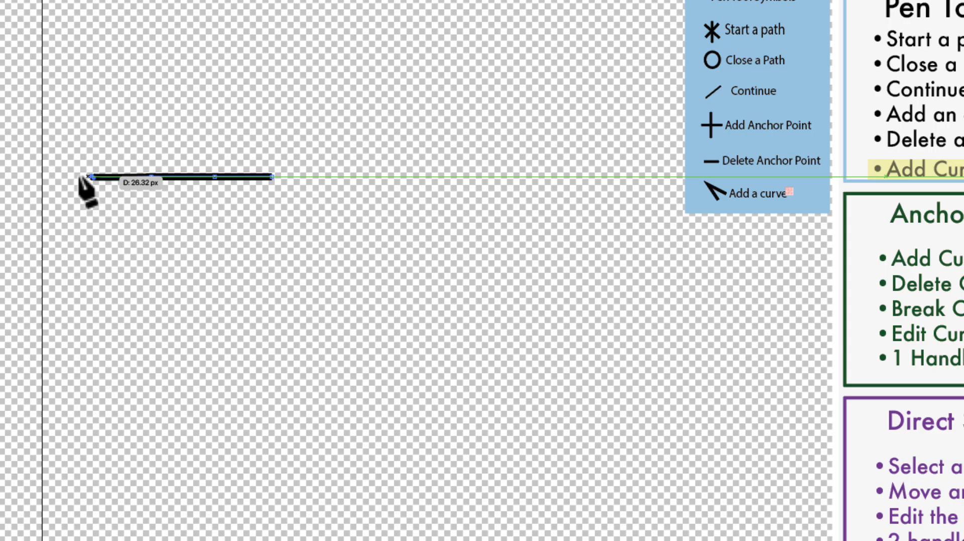
{"action": "left_click", "coordinate": [50, 176]}
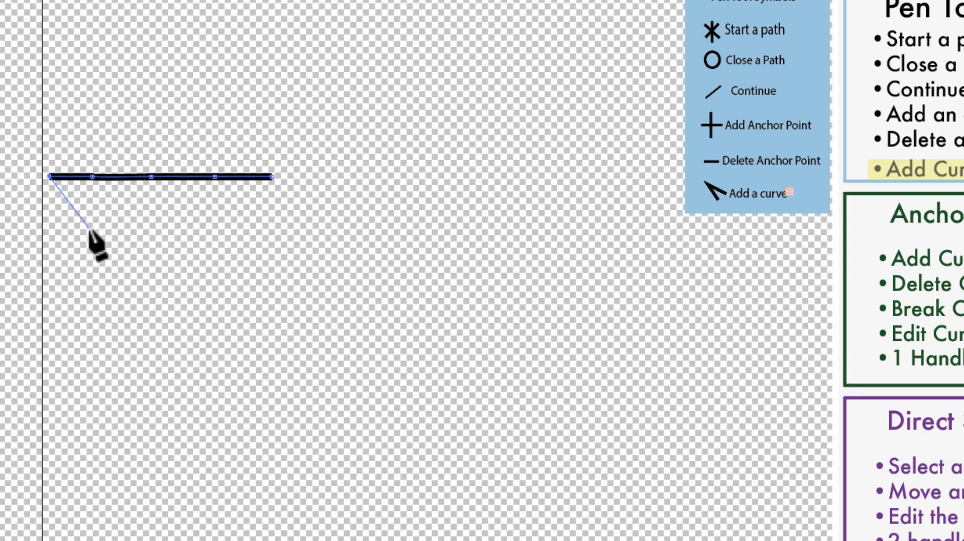
{"action": "key", "text": "Escape"}
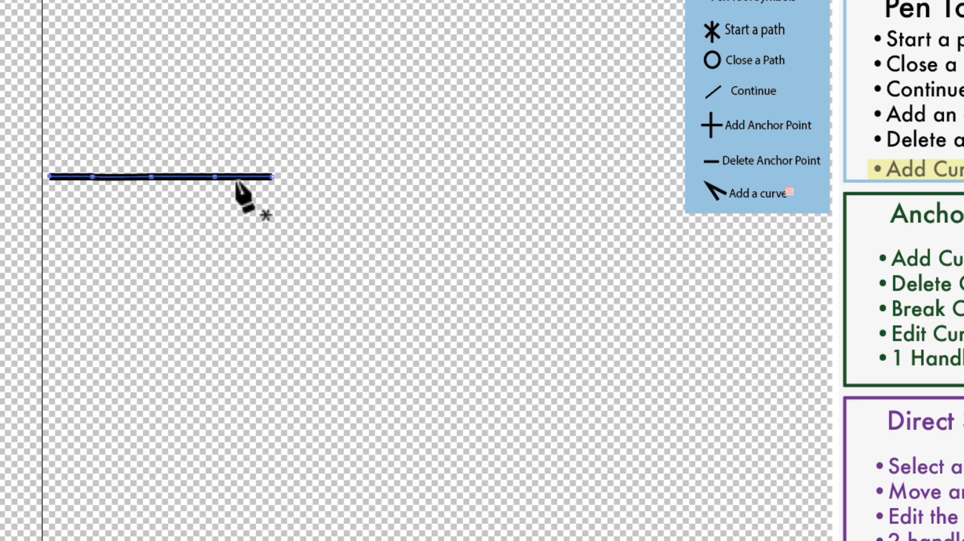
{"action": "left_click", "coordinate": [272, 177]}
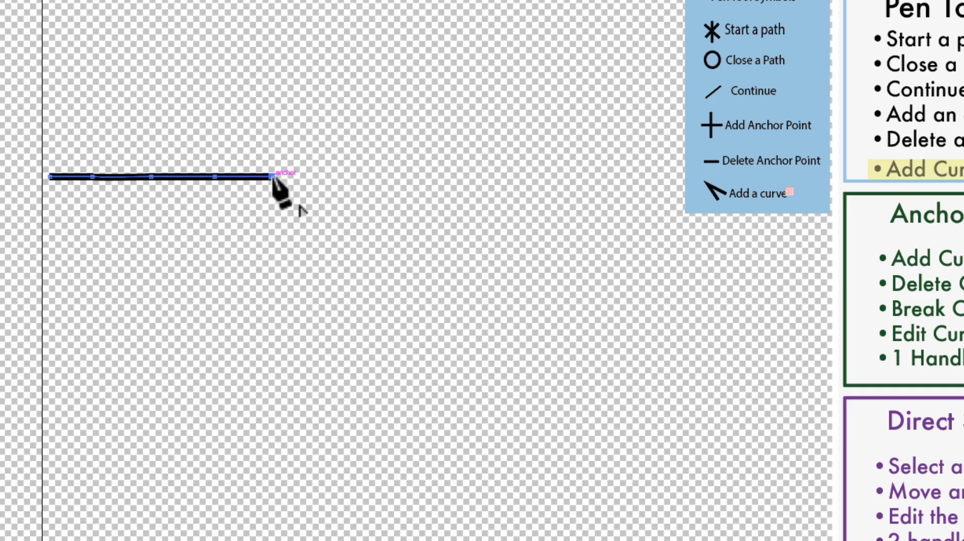
{"action": "left_click", "coordinate": [325, 176]}
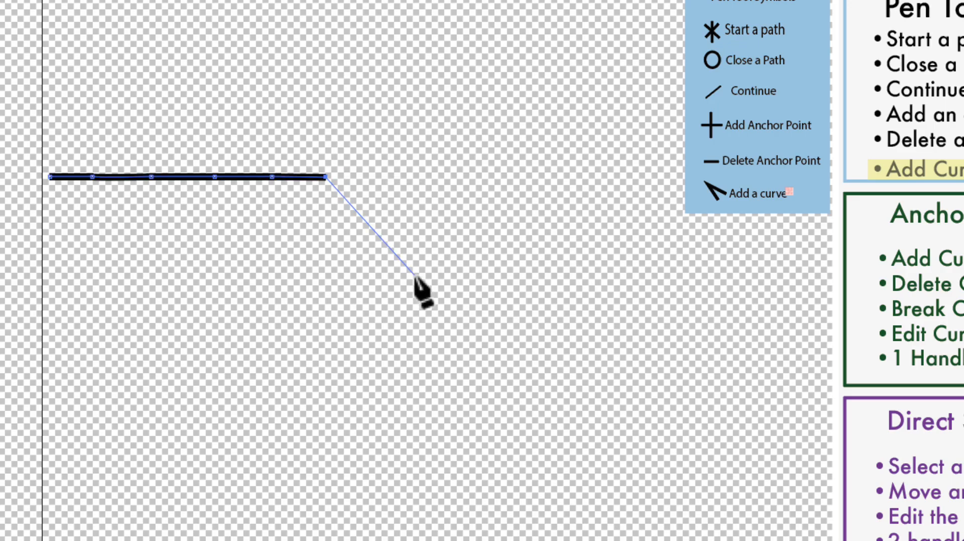
{"action": "key", "text": "Escape"}
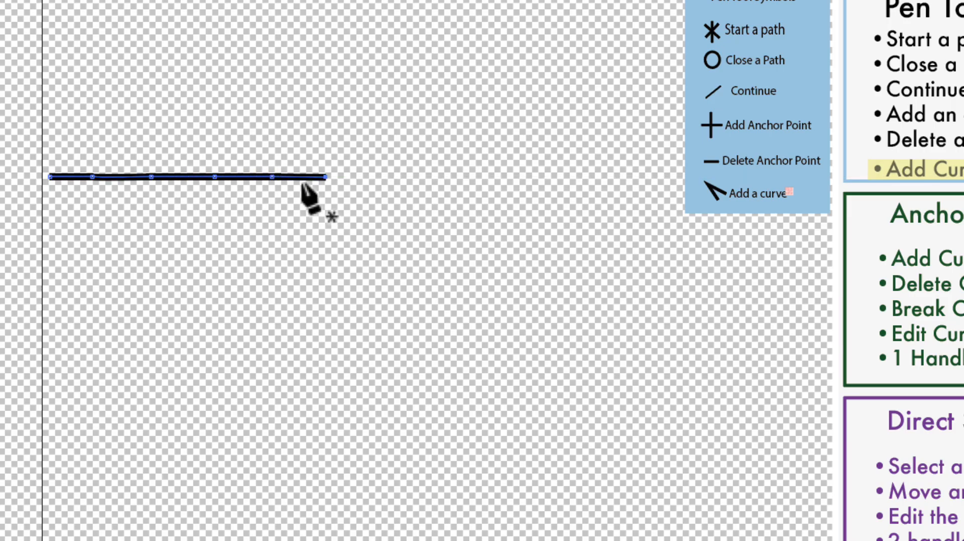
Add an anchor point in the middle of the line and move it upward with Direct Selection to form a peak.
{"action": "left_click", "coordinate": [179, 176]}
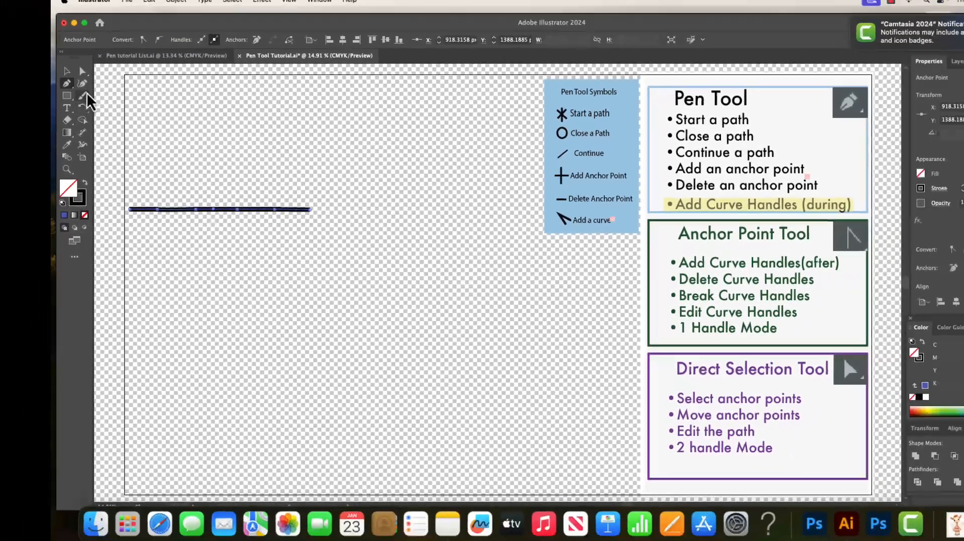
{"action": "left_click", "coordinate": [82, 72]}
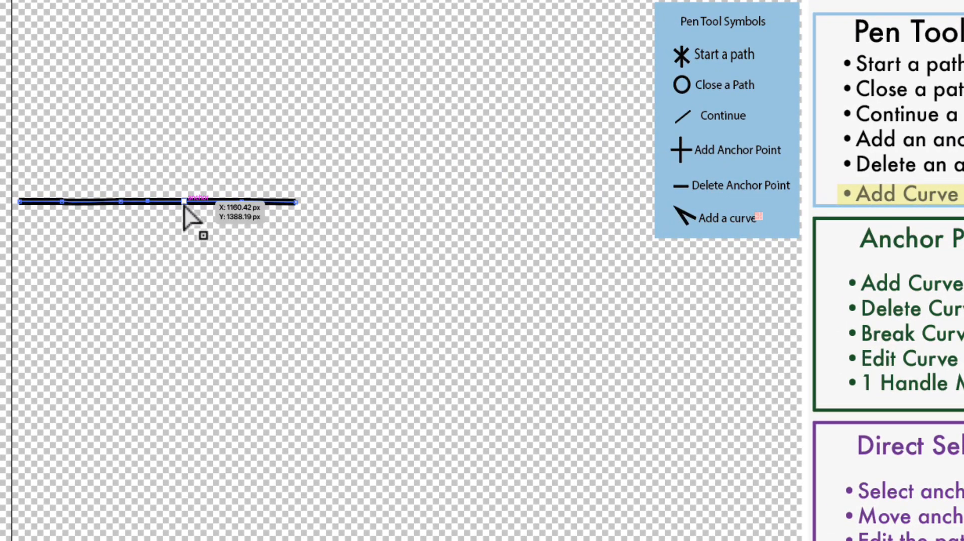
{"action": "left_click", "coordinate": [185, 202]}
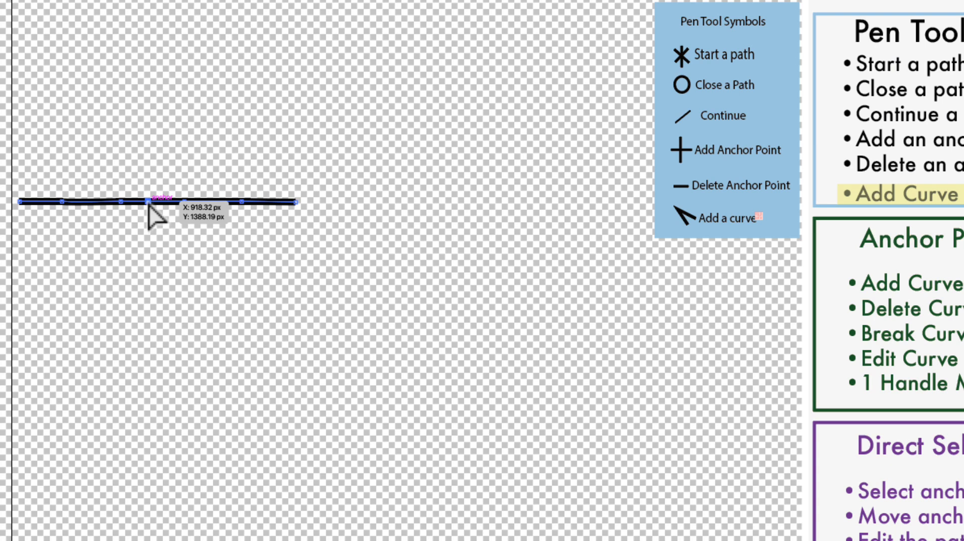
{"action": "left_click_drag", "start_coordinate": [148, 202], "coordinate": [152, 129]}
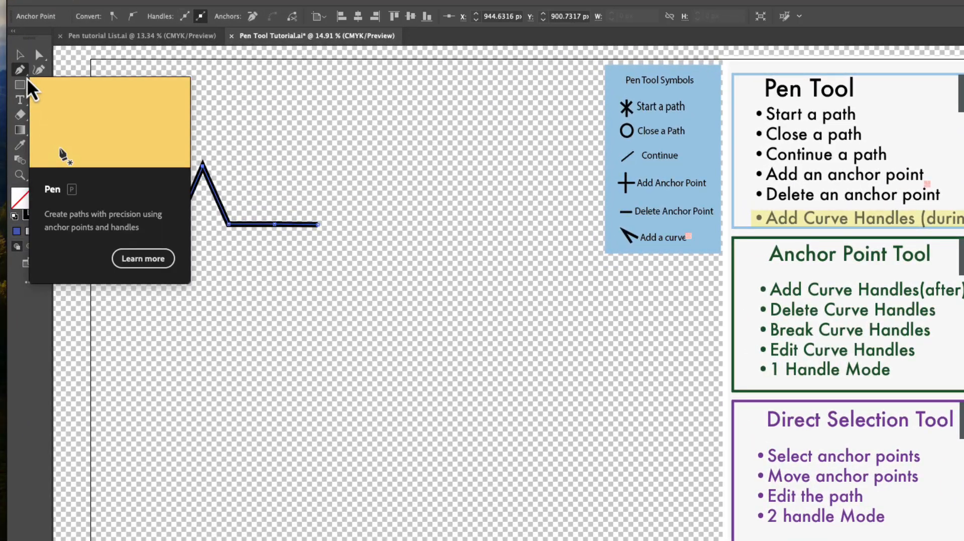
Convert the peak anchor into a smooth point with the Anchor Point Tool, pulling out handles to form a rounded arch.
{"action": "left_click", "coordinate": [60, 93]}
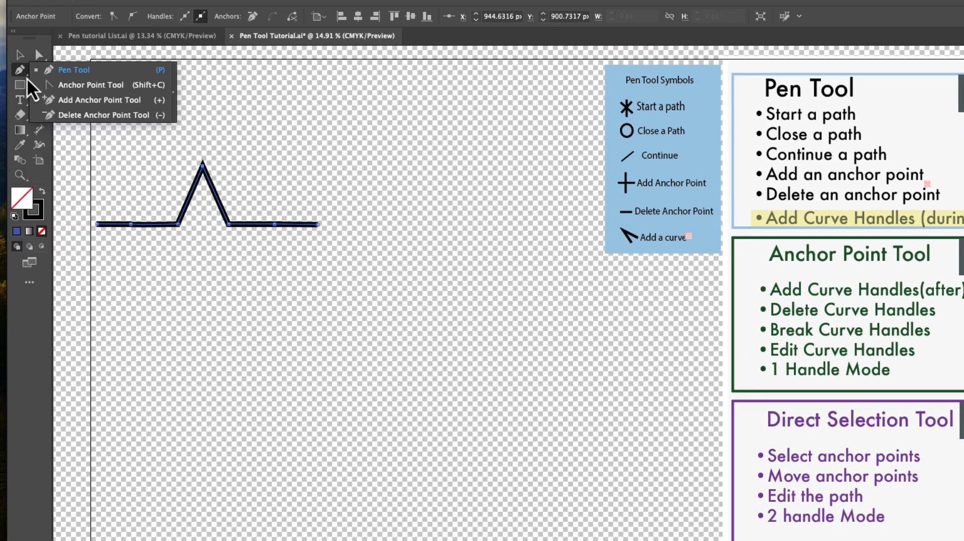
{"action": "left_click", "coordinate": [61, 88]}
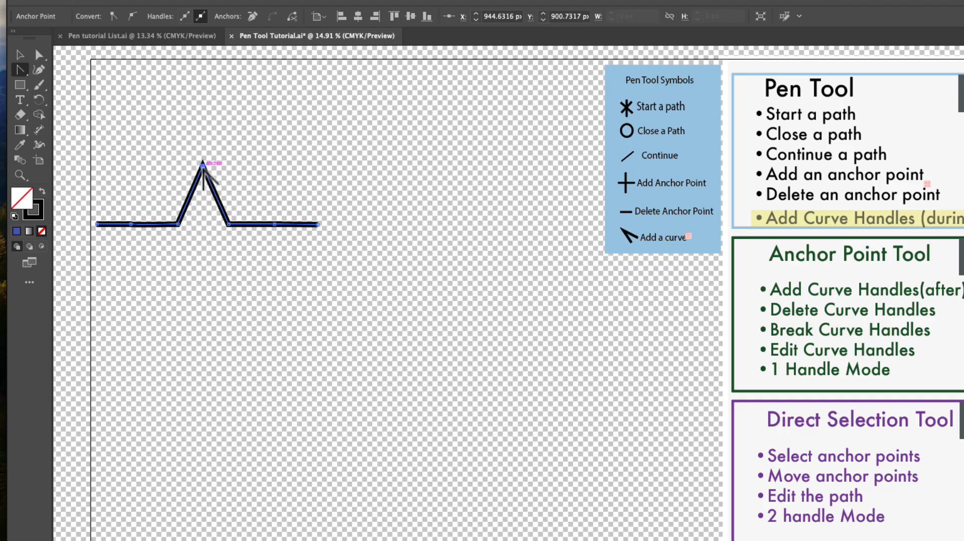
{"action": "left_click_drag", "start_coordinate": [203, 166], "coordinate": [238, 169]}
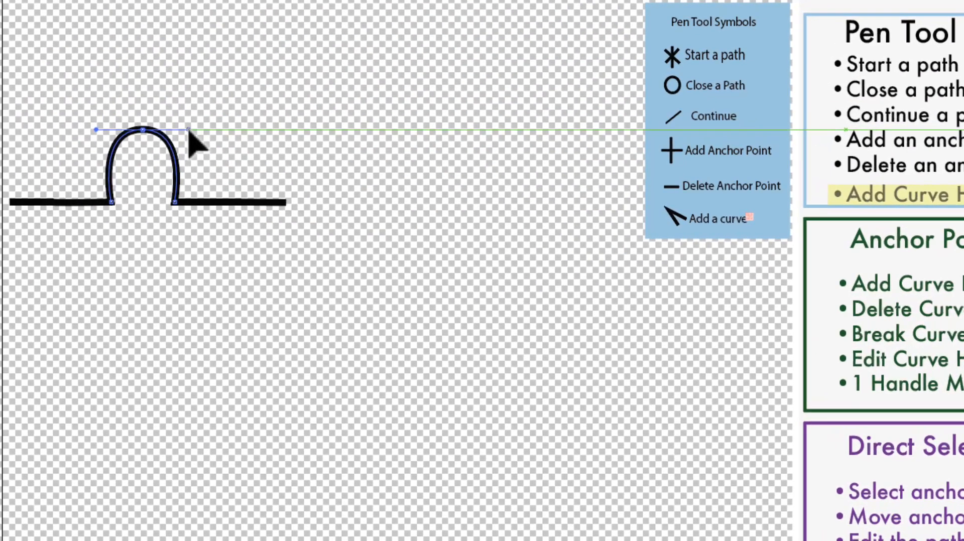
{"action": "mouse_move", "coordinate": [188, 130]}
{"action": "left_mouse_down"}
{"action": "mouse_move", "coordinate": [181, 121]}
{"action": "mouse_move", "coordinate": [190, 140]}
{"action": "mouse_move", "coordinate": [183, 117]}
{"action": "mouse_move", "coordinate": [181, 129]}
{"action": "mouse_move", "coordinate": [156, 131]}
{"action": "mouse_move", "coordinate": [187, 138]}
{"action": "mouse_move", "coordinate": [189, 112]}
{"action": "mouse_move", "coordinate": [193, 129]}
{"action": "left_mouse_up"}
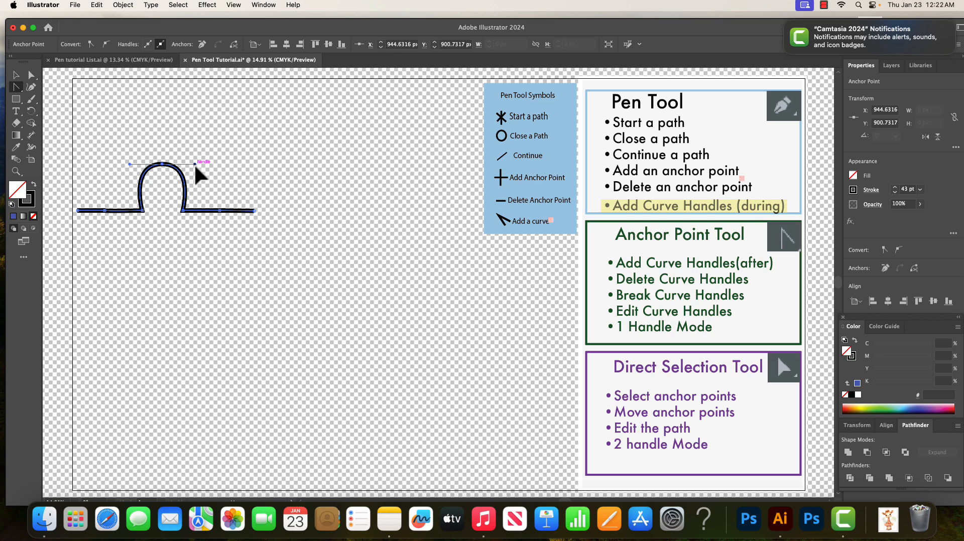
Try adjusting the arch's handles, then undo these edits back to the pointed peak.
{"action": "mouse_move", "coordinate": [195, 164]}
{"action": "left_mouse_down"}
{"action": "mouse_move", "coordinate": [196, 179]}
{"action": "mouse_move", "coordinate": [199, 164]}
{"action": "left_mouse_up"}
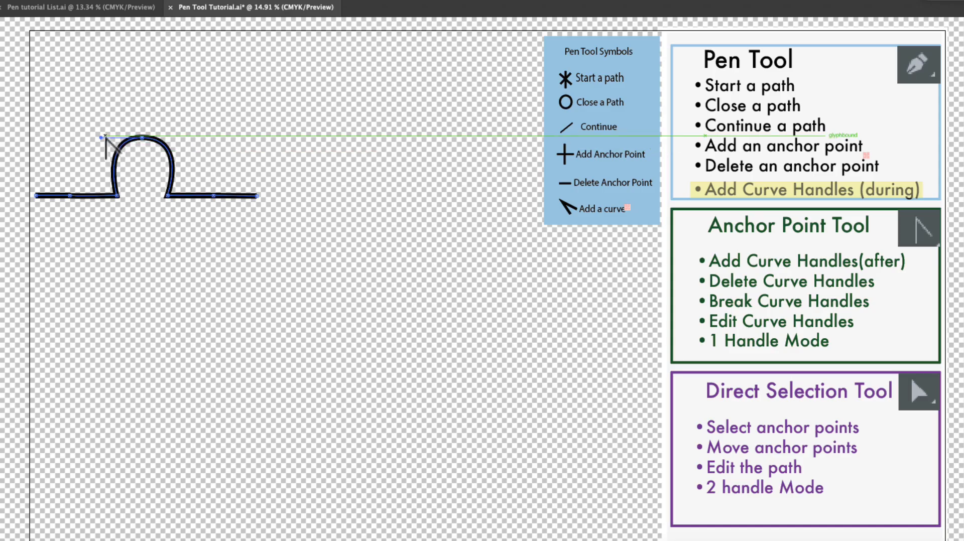
{"action": "mouse_move", "coordinate": [101, 137]}
{"action": "left_mouse_down"}
{"action": "mouse_move", "coordinate": [105, 161]}
{"action": "mouse_move", "coordinate": [111, 143]}
{"action": "mouse_move", "coordinate": [102, 147]}
{"action": "mouse_move", "coordinate": [101, 135]}
{"action": "left_mouse_up"}
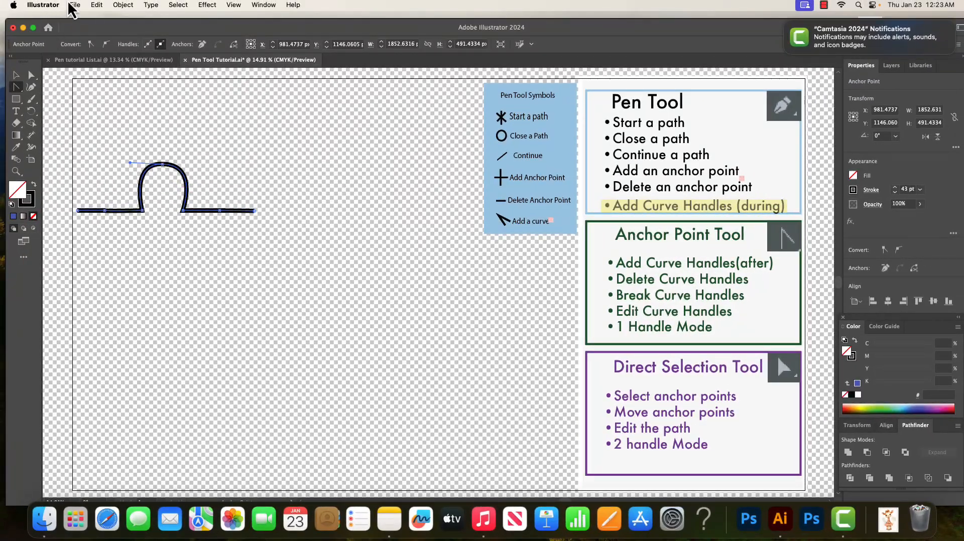
{"action": "left_click", "coordinate": [96, 5]}
{"action": "left_click", "coordinate": [97, 22]}
{"action": "left_click", "coordinate": [97, 5]}
{"action": "left_click", "coordinate": [100, 20]}
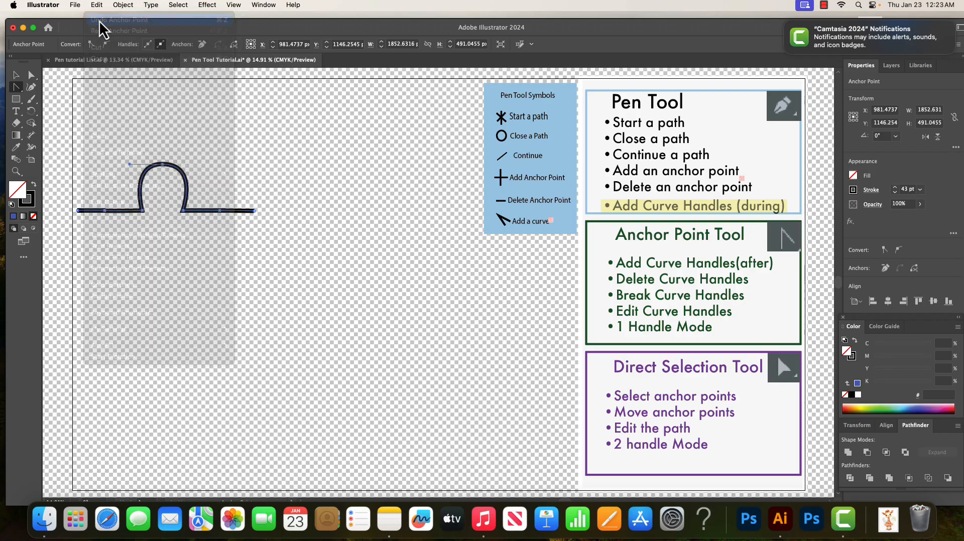
{"action": "left_click", "coordinate": [97, 5]}
{"action": "left_click", "coordinate": [100, 20]}
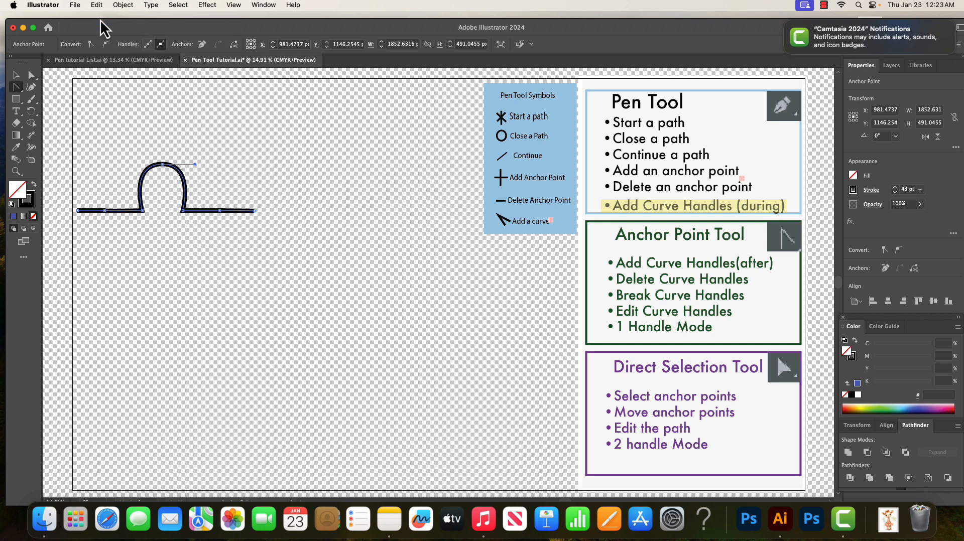
{"action": "key", "text": "super+z"}
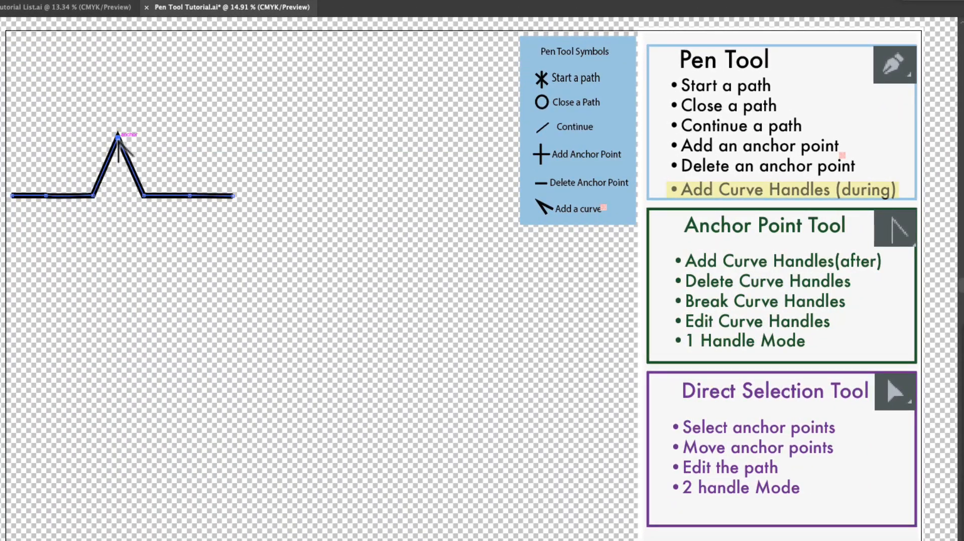
Drag handles out of the peak with the Anchor Point Tool to reform the rounded arch, and adjust a handle with Direct Selection.
{"action": "left_click_drag", "start_coordinate": [119, 137], "coordinate": [161, 141]}
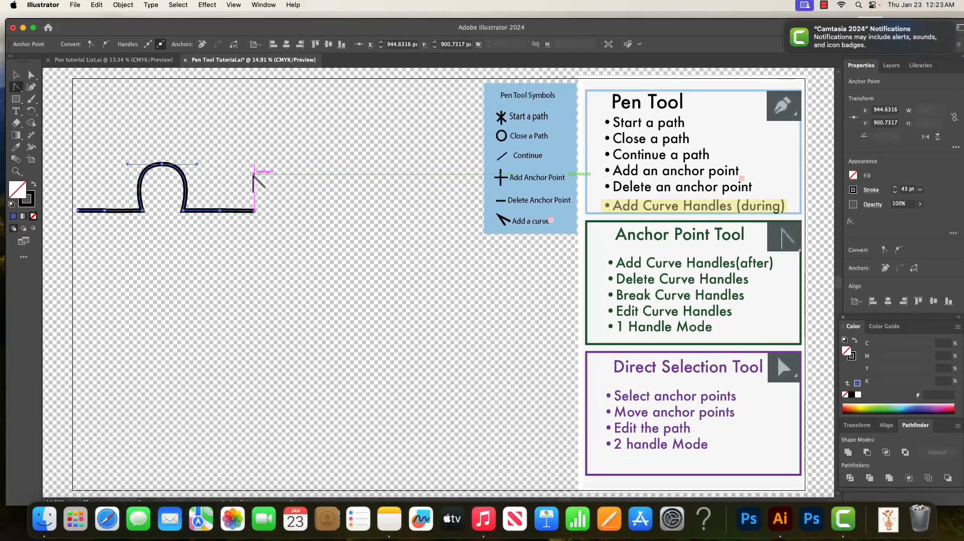
{"action": "left_click", "coordinate": [30, 77]}
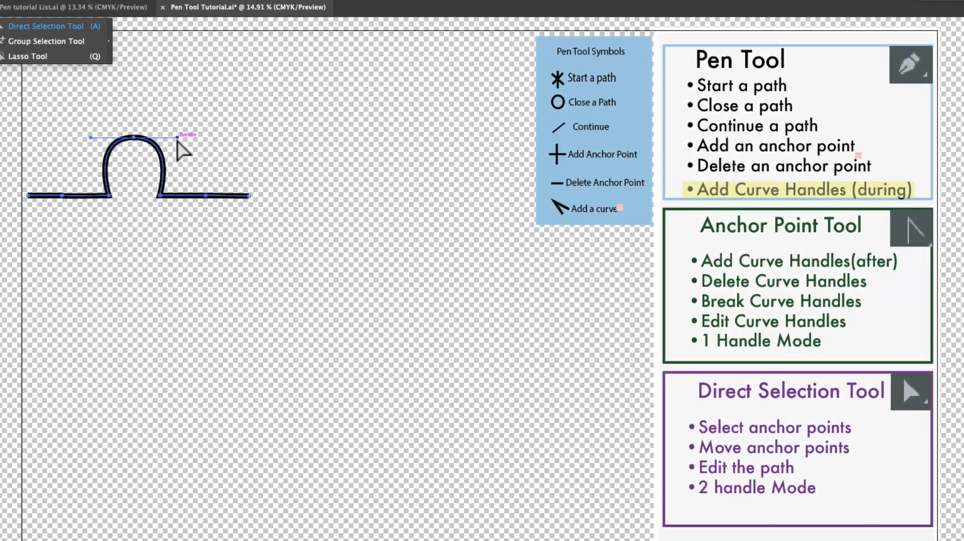
{"action": "left_click_drag", "start_coordinate": [189, 156], "coordinate": [179, 137]}
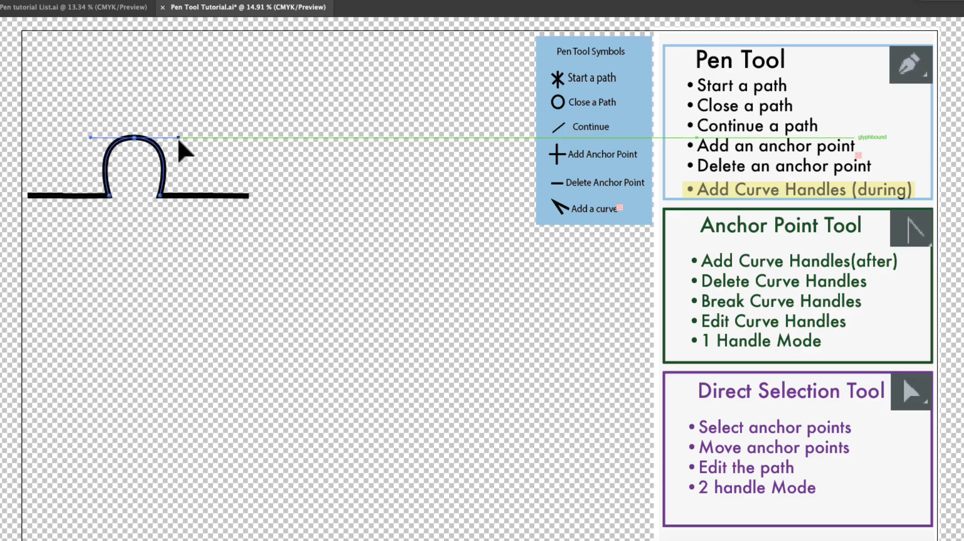
{"action": "left_click_drag", "start_coordinate": [180, 141], "coordinate": [179, 140]}
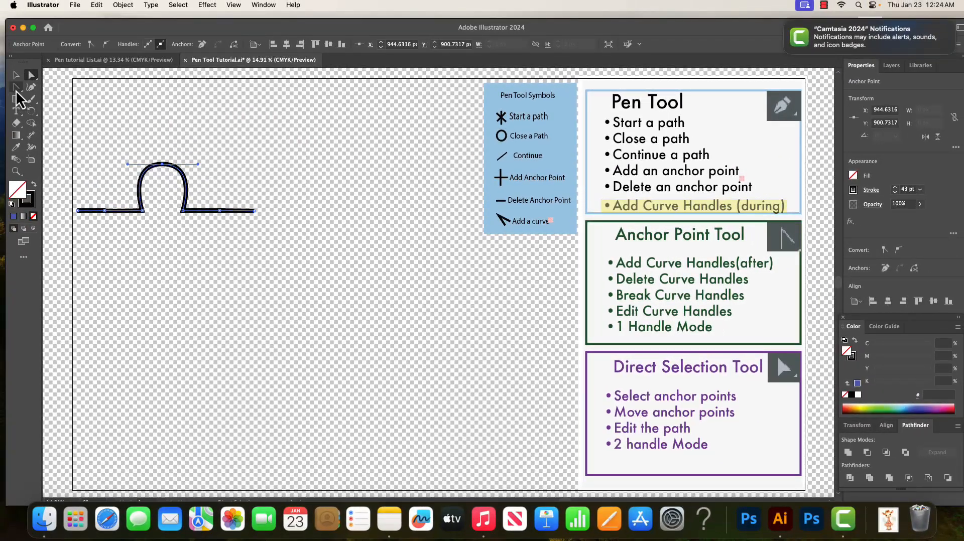
Drag the arch's right handle with the Anchor Point Tool to move it independently.
{"action": "left_click", "coordinate": [16, 89]}
{"action": "mouse_move", "coordinate": [198, 164]}
{"action": "left_mouse_down"}
{"action": "mouse_move", "coordinate": [201, 175]}
{"action": "mouse_move", "coordinate": [201, 164]}
{"action": "left_mouse_up"}
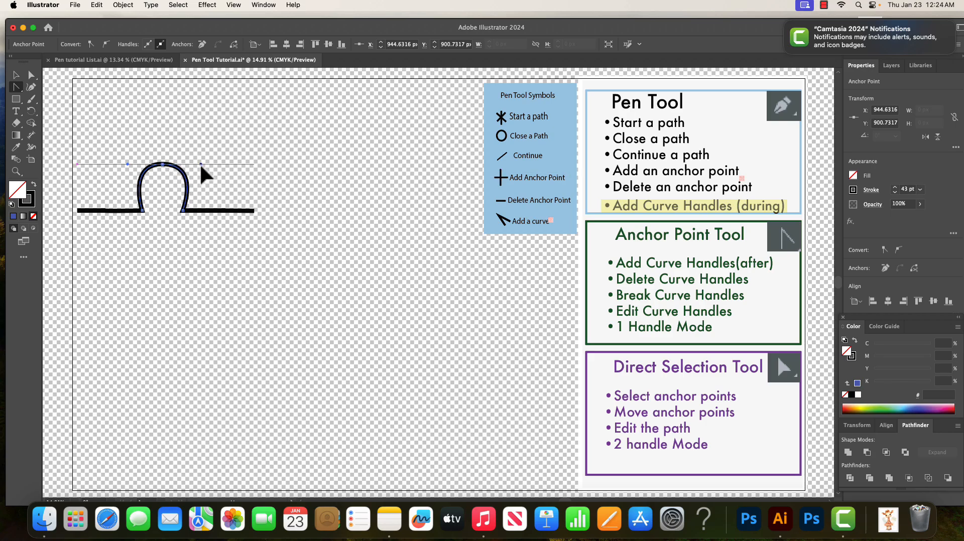
{"action": "left_click_drag", "start_coordinate": [200, 163], "coordinate": [200, 164]}
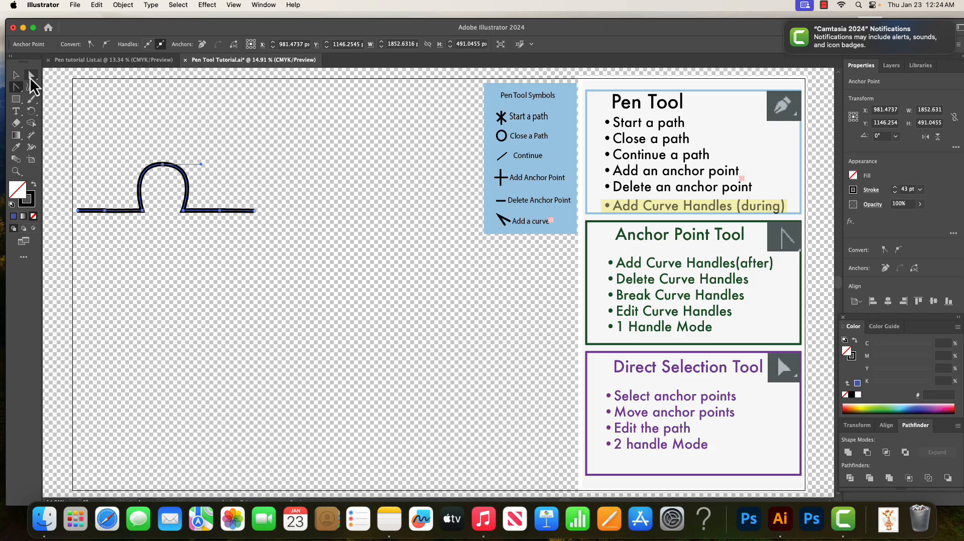
Select the arch with Direct Selection and move its top anchor's left and right handles.
{"action": "left_click", "coordinate": [31, 75]}
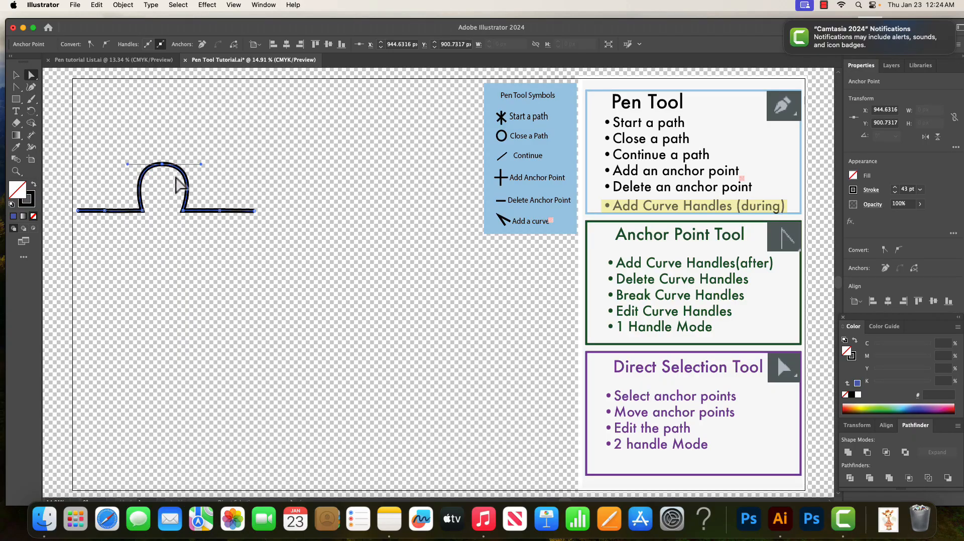
{"action": "left_click", "coordinate": [207, 178]}
{"action": "left_click", "coordinate": [141, 180]}
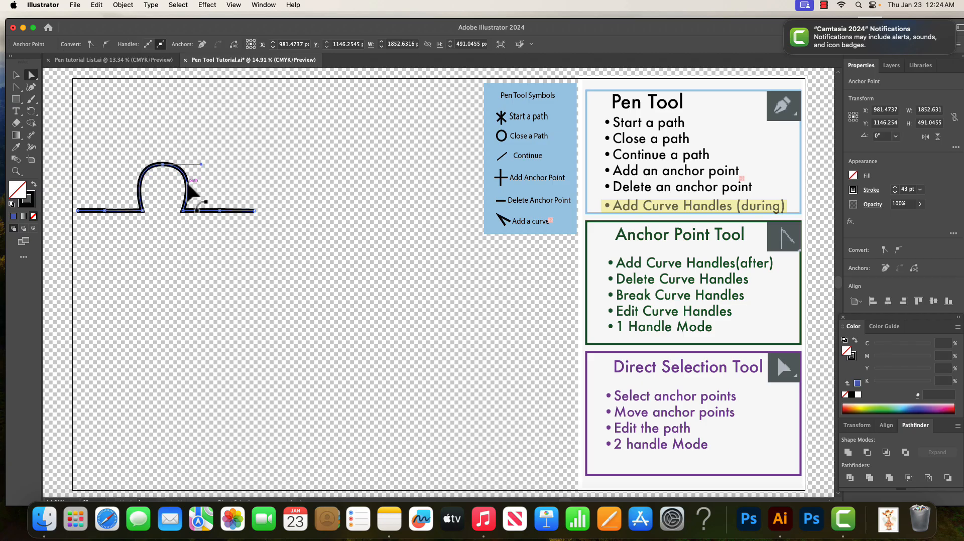
{"action": "left_click", "coordinate": [142, 191]}
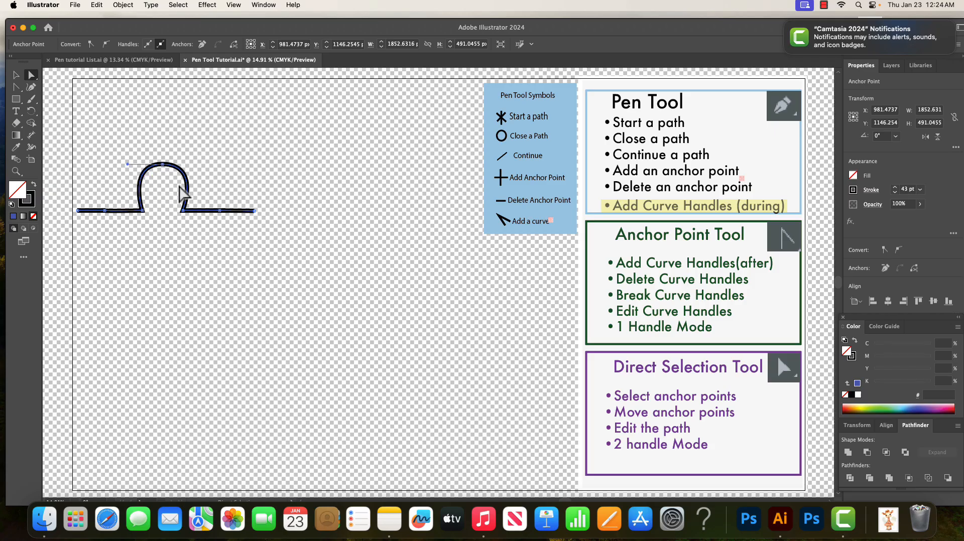
{"action": "left_click_drag", "start_coordinate": [164, 164], "coordinate": [162, 165]}
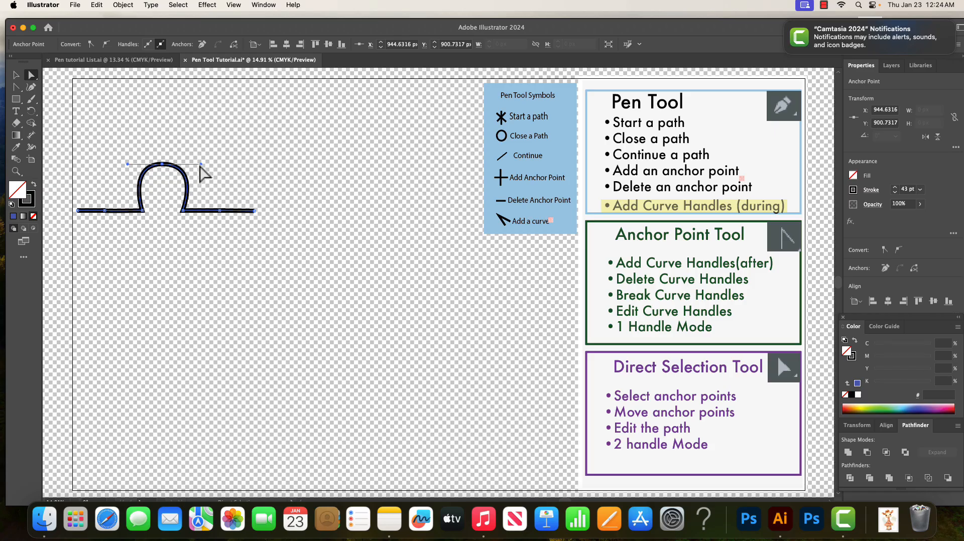
{"action": "mouse_move", "coordinate": [201, 164]}
{"action": "left_mouse_down"}
{"action": "mouse_move", "coordinate": [194, 144]}
{"action": "mouse_move", "coordinate": [197, 179]}
{"action": "mouse_move", "coordinate": [196, 161]}
{"action": "left_mouse_up"}
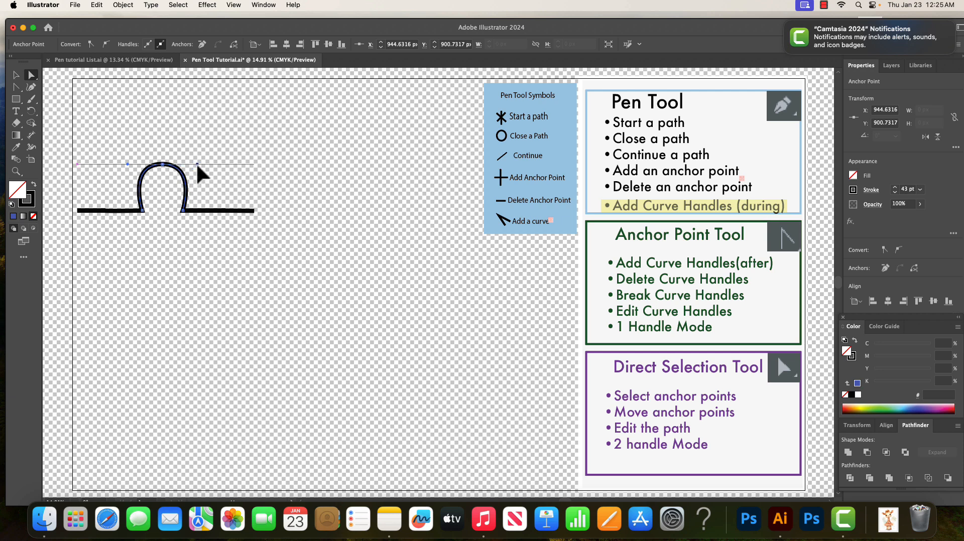
{"action": "mouse_move", "coordinate": [196, 162]}
{"action": "left_mouse_down"}
{"action": "mouse_move", "coordinate": [194, 186]}
{"action": "mouse_move", "coordinate": [196, 164]}
{"action": "left_mouse_up"}
{"action": "left_click_drag", "start_coordinate": [128, 164], "coordinate": [126, 163]}
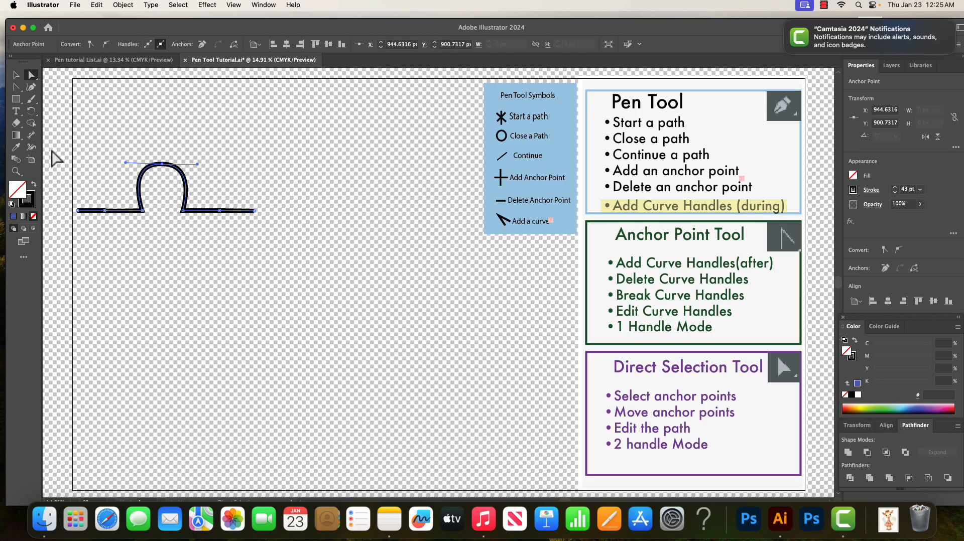
Remove the top anchor's handles with the Anchor Point Tool, then undo to restore the arch.
{"action": "left_click", "coordinate": [16, 87]}
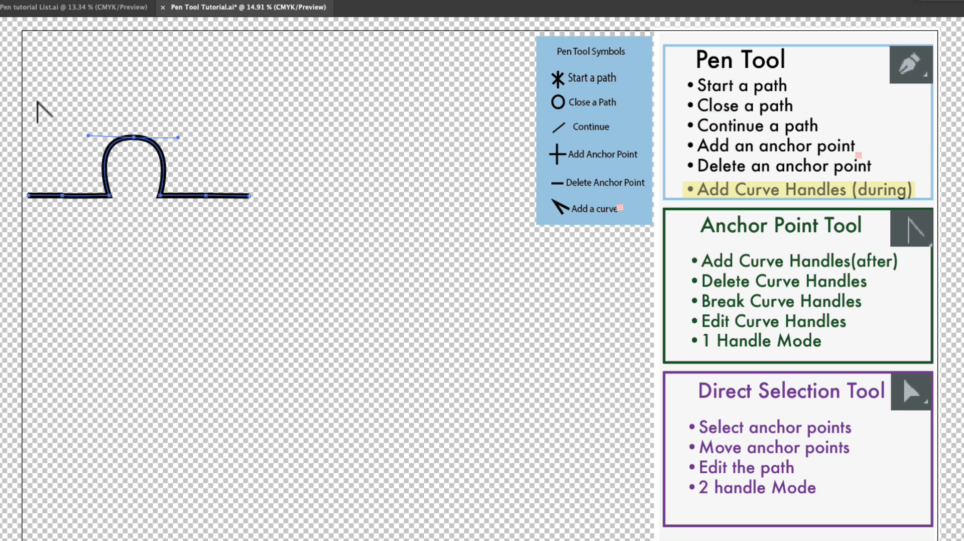
{"action": "left_click", "coordinate": [133, 136]}
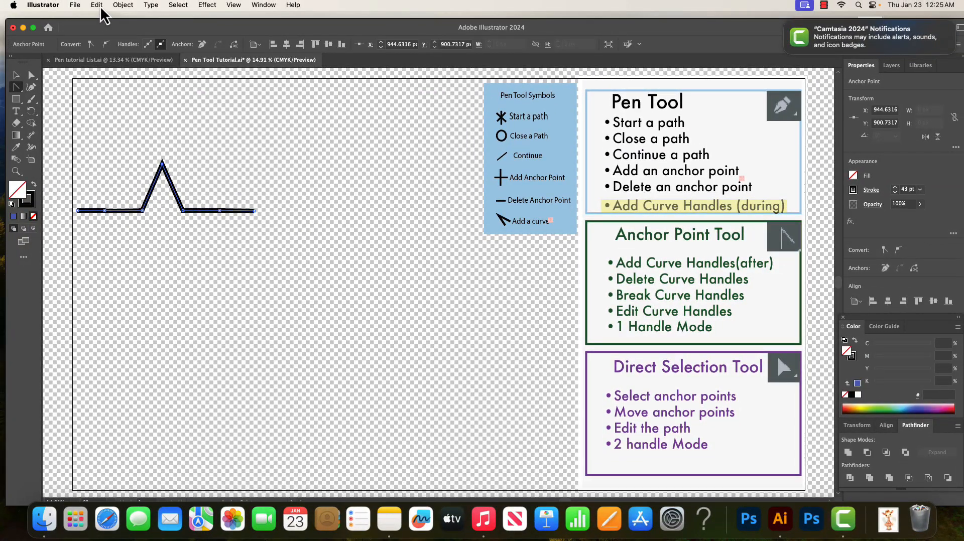
{"action": "left_click", "coordinate": [100, 8]}
{"action": "left_click", "coordinate": [102, 22]}
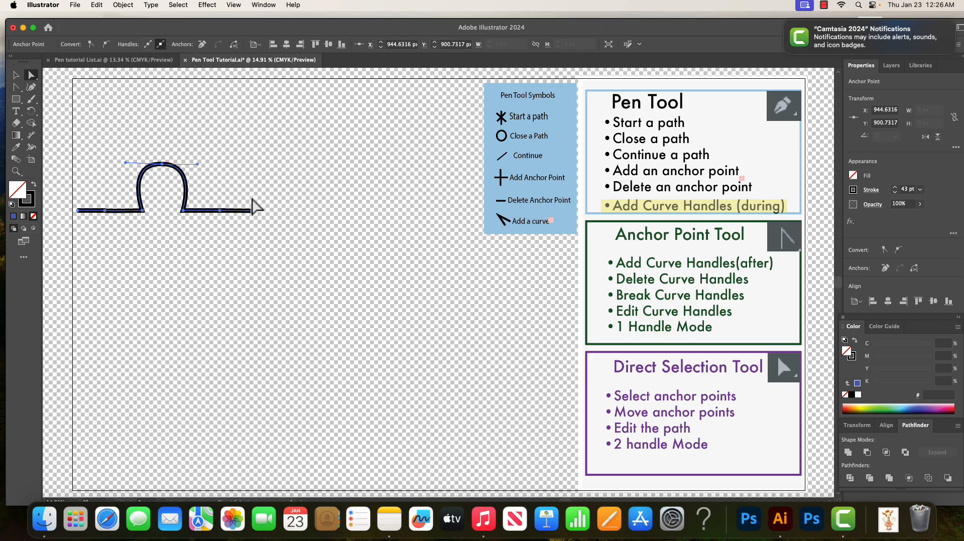
Select the arch's top anchor and convert it back to a sharp corner with the Anchor Point Tool.
{"action": "left_click", "coordinate": [221, 186]}
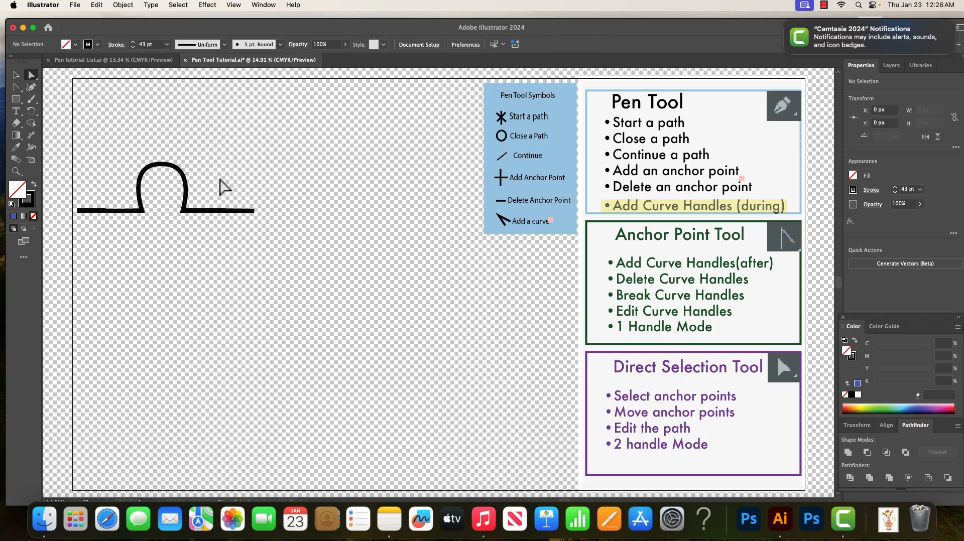
{"action": "left_click", "coordinate": [161, 164]}
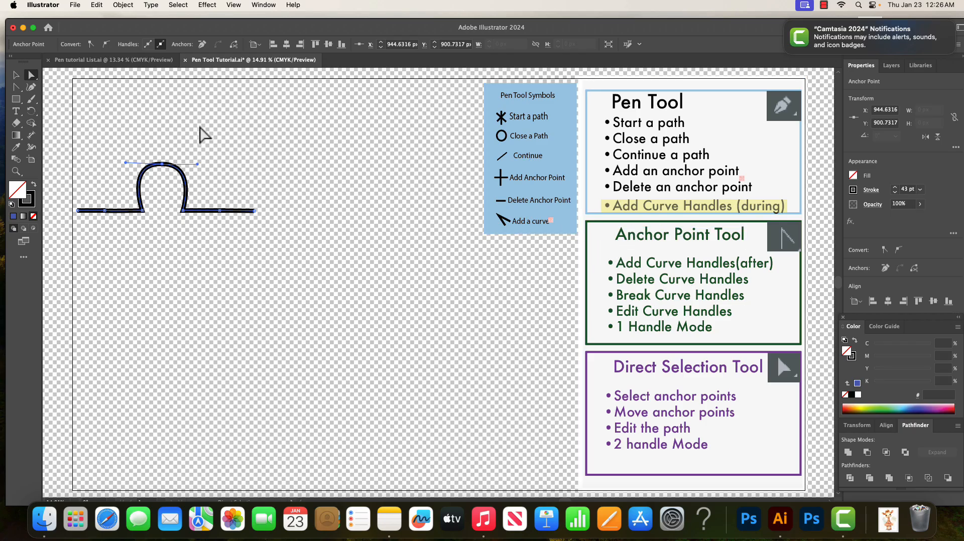
{"action": "left_click", "coordinate": [178, 134]}
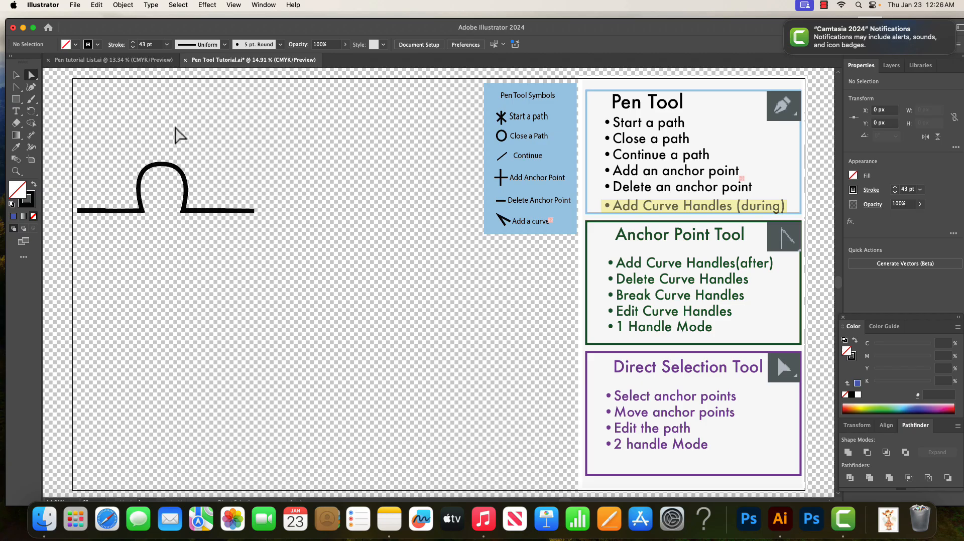
{"action": "left_click", "coordinate": [163, 165]}
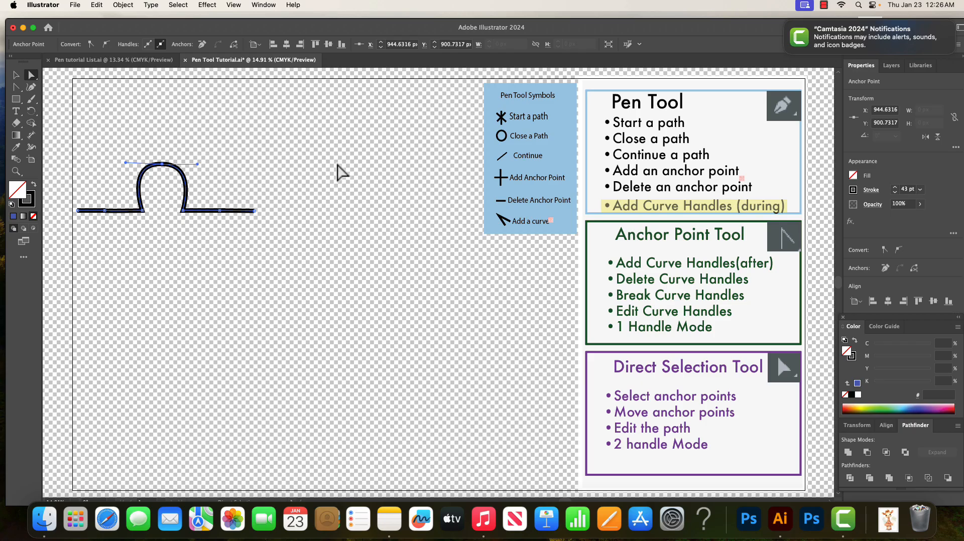
{"action": "left_click", "coordinate": [16, 88]}
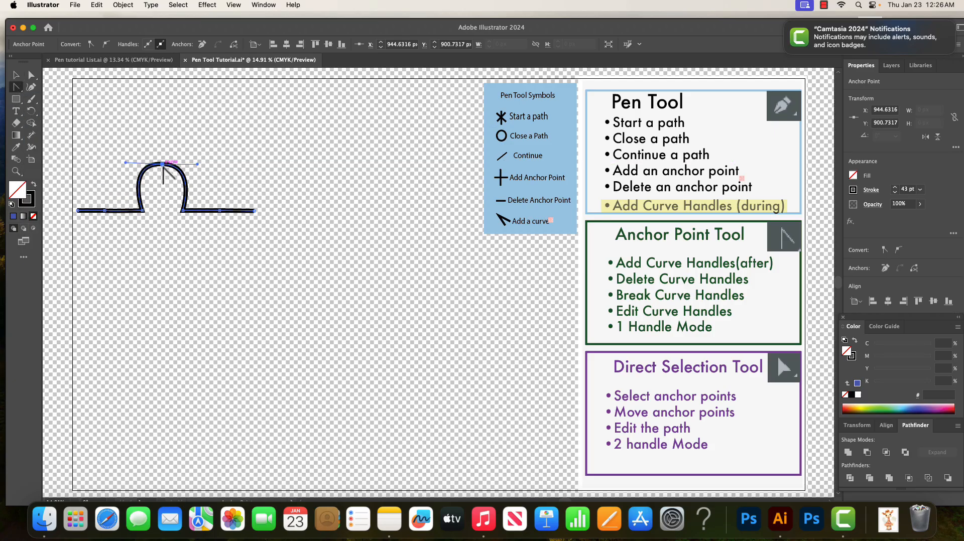
{"action": "left_click", "coordinate": [162, 164]}
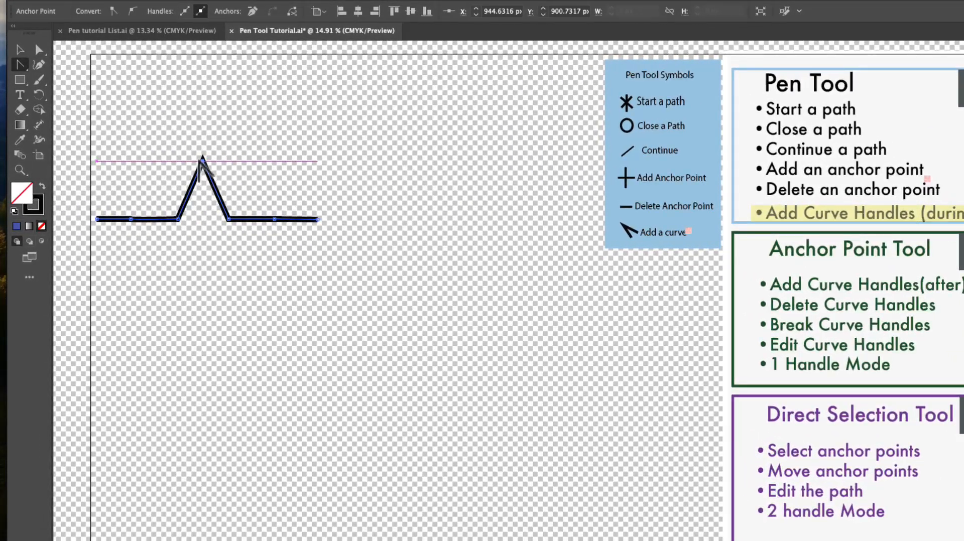
Delete the peak anchor with the Pen Tool to flatten the path into a straight line.
{"action": "left_click", "coordinate": [26, 72]}
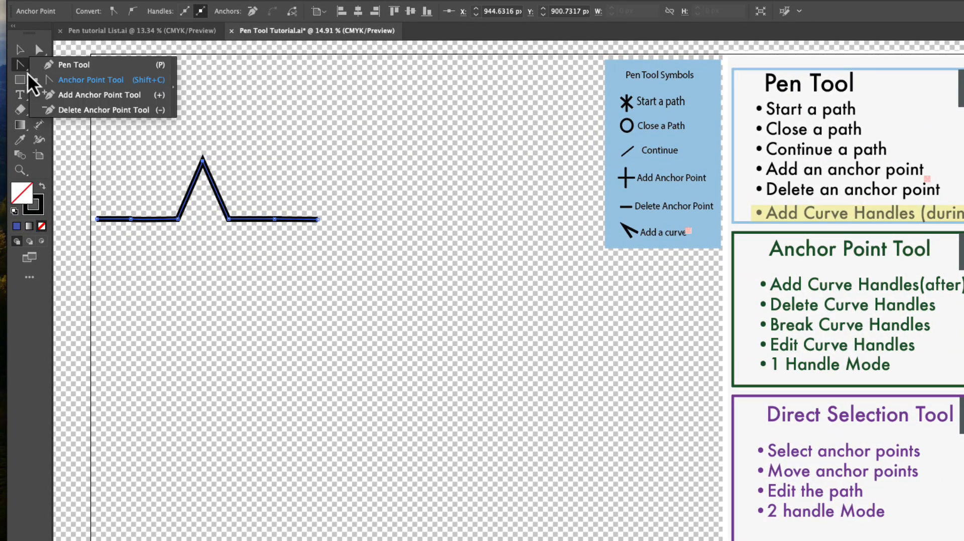
{"action": "left_click", "coordinate": [58, 65]}
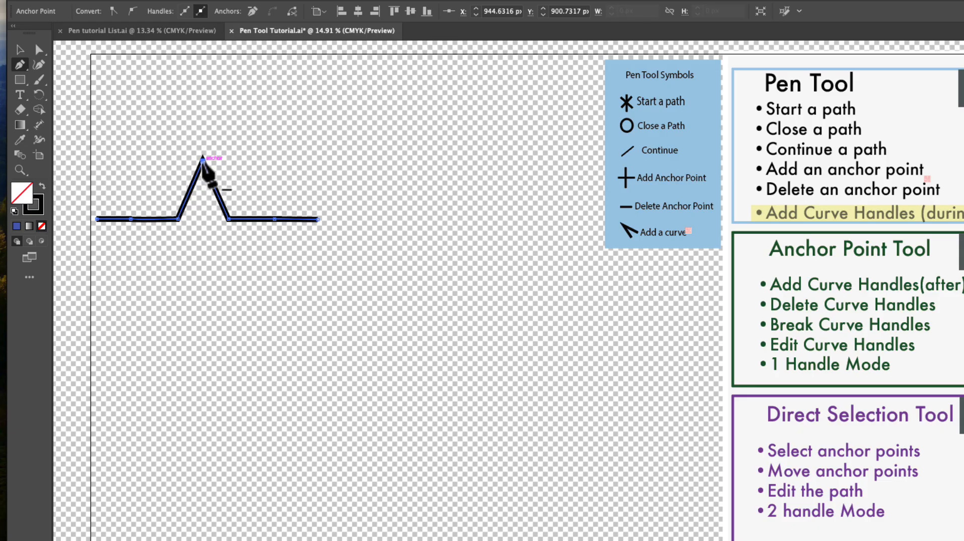
{"action": "left_click", "coordinate": [202, 160]}
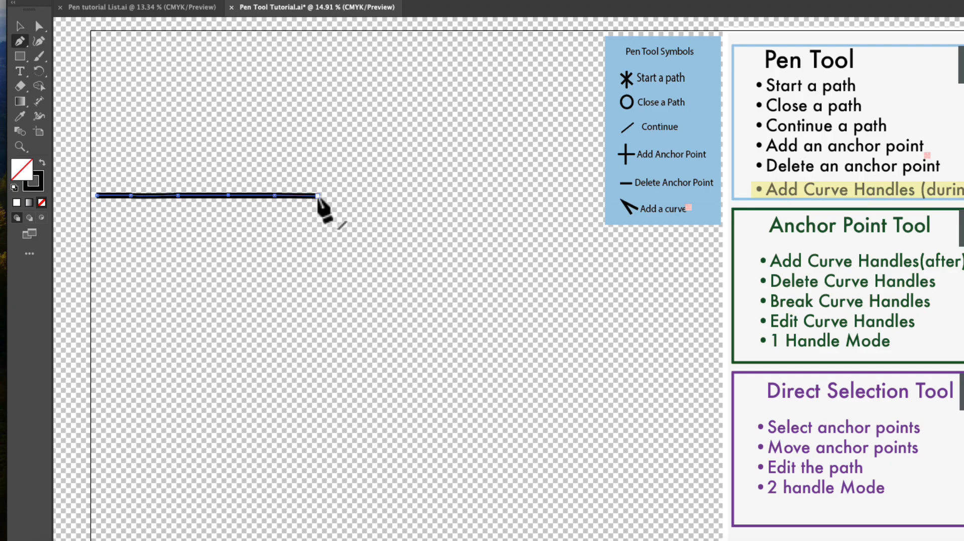
Select the middle anchor with Direct Selection and drag it upward to form a peak.
{"action": "left_click", "coordinate": [39, 26]}
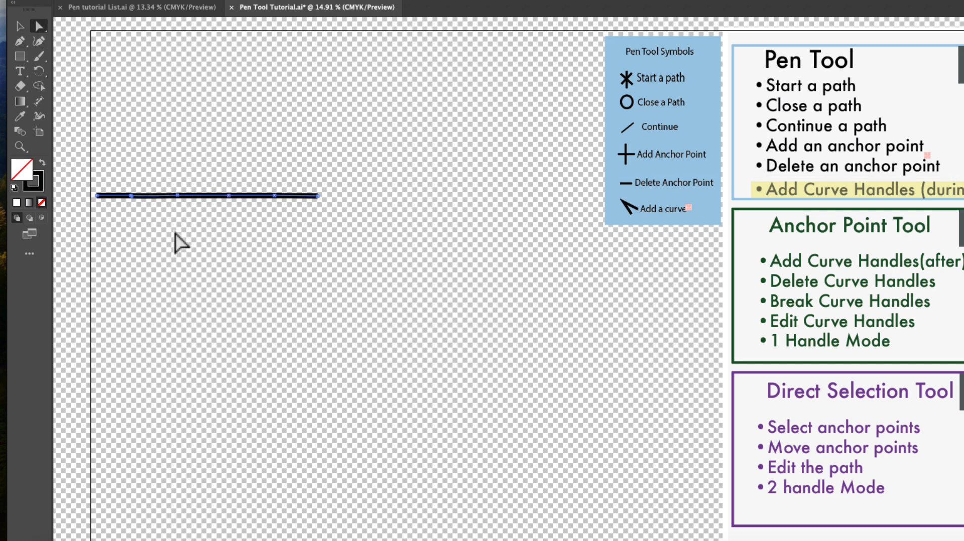
{"action": "left_click", "coordinate": [178, 196]}
{"action": "left_click_drag", "start_coordinate": [178, 196], "coordinate": [179, 129]}
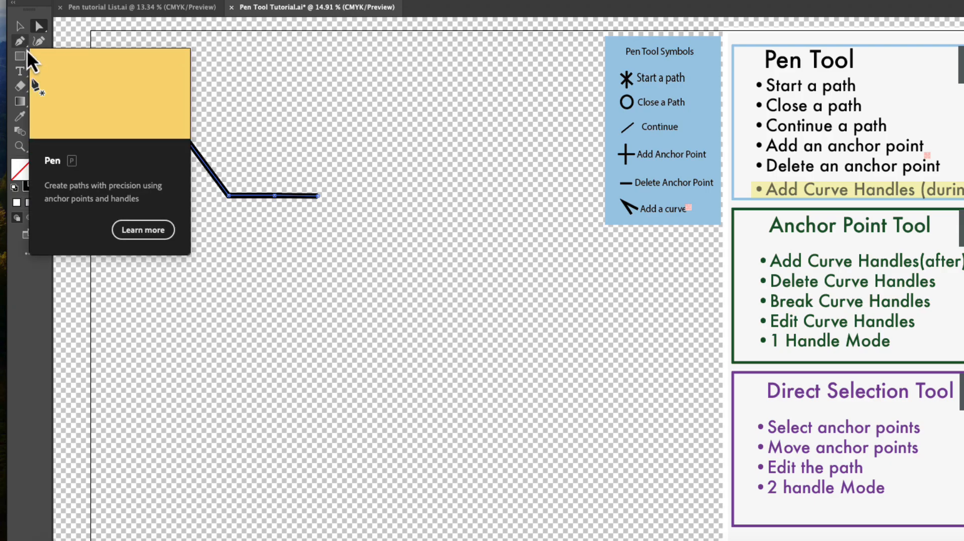
Convert the peak into a smooth point with the Anchor Point Tool, dragging out handles to form a rounded arch.
{"action": "left_click_drag", "start_coordinate": [26, 50], "coordinate": [44, 52]}
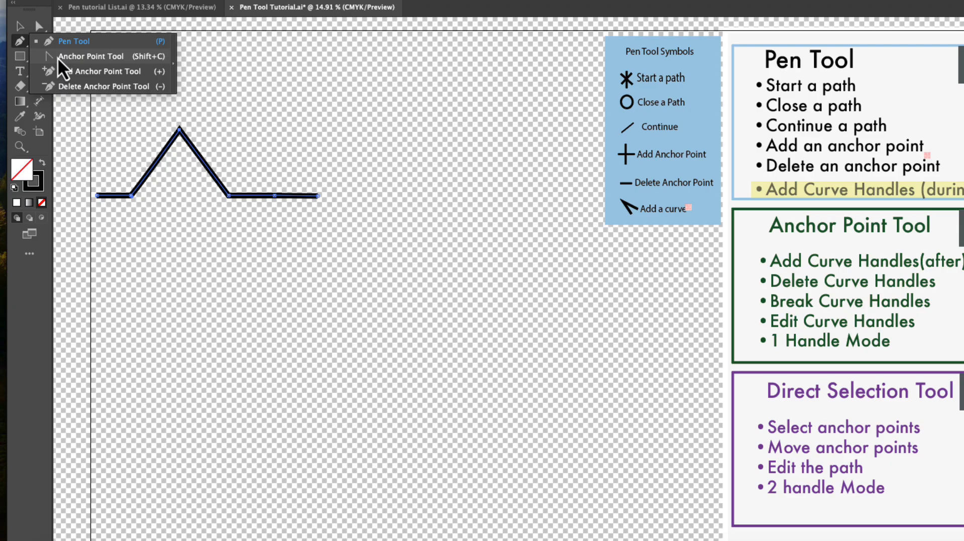
{"action": "left_click_drag", "start_coordinate": [57, 58], "coordinate": [58, 58]}
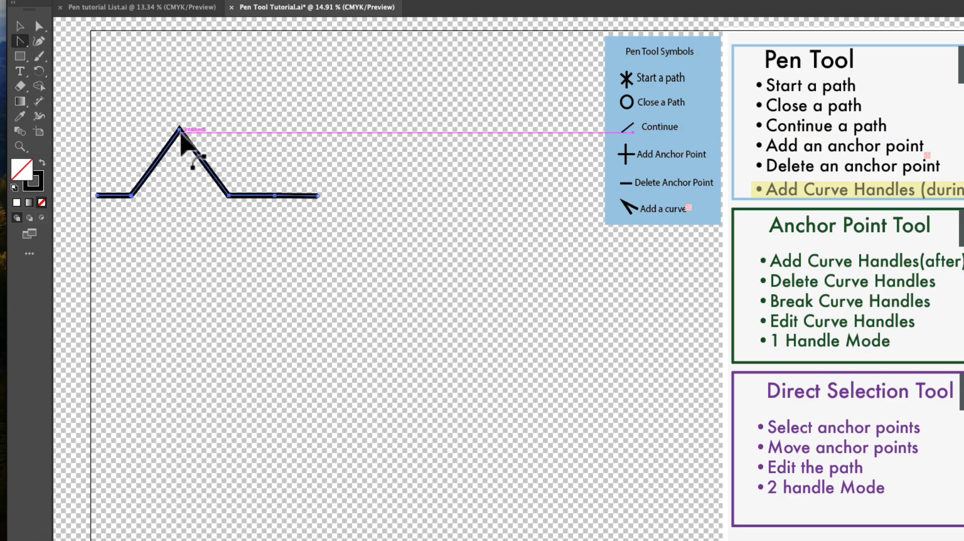
{"action": "left_click_drag", "start_coordinate": [179, 130], "coordinate": [225, 130]}
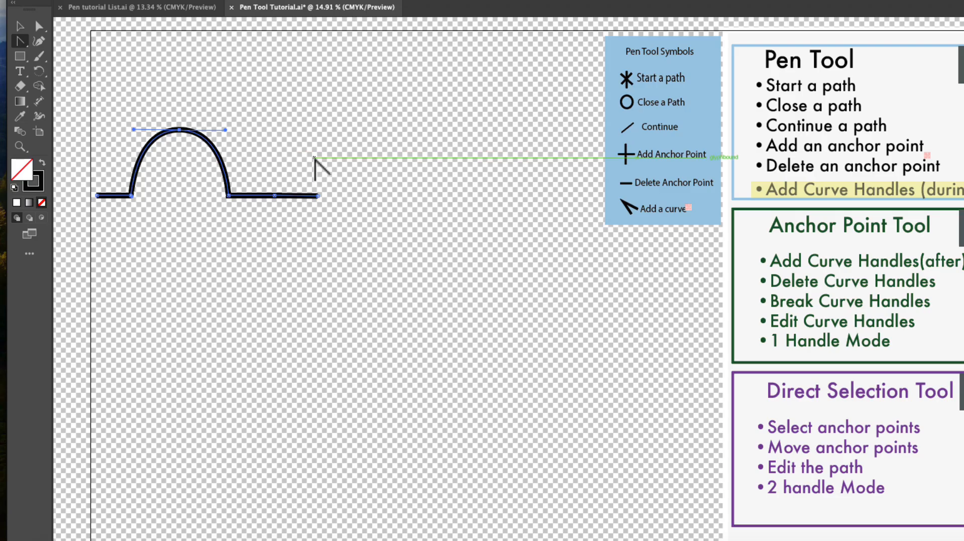
{"action": "left_click", "coordinate": [39, 28]}
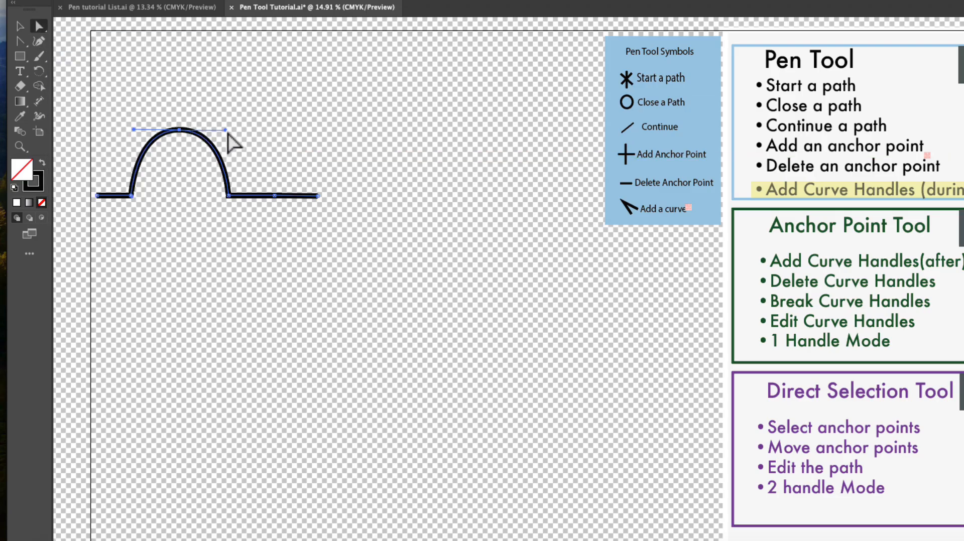
Adjust the right direction handle of the arch's top anchor with Direct Selection and the Anchor Point Tool.
{"action": "mouse_move", "coordinate": [225, 129]}
{"action": "left_mouse_down"}
{"action": "mouse_move", "coordinate": [224, 115]}
{"action": "mouse_move", "coordinate": [228, 131]}
{"action": "left_mouse_up"}
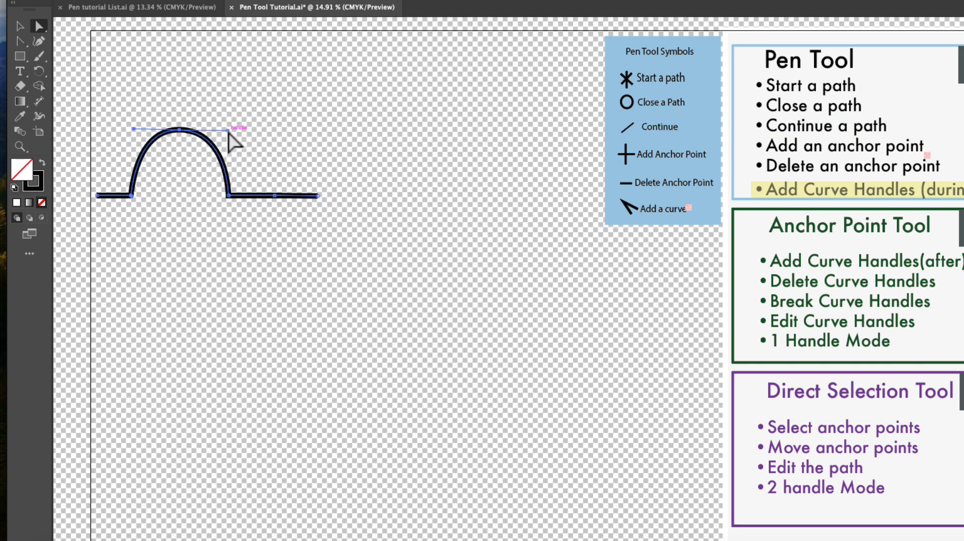
{"action": "left_click", "coordinate": [21, 41]}
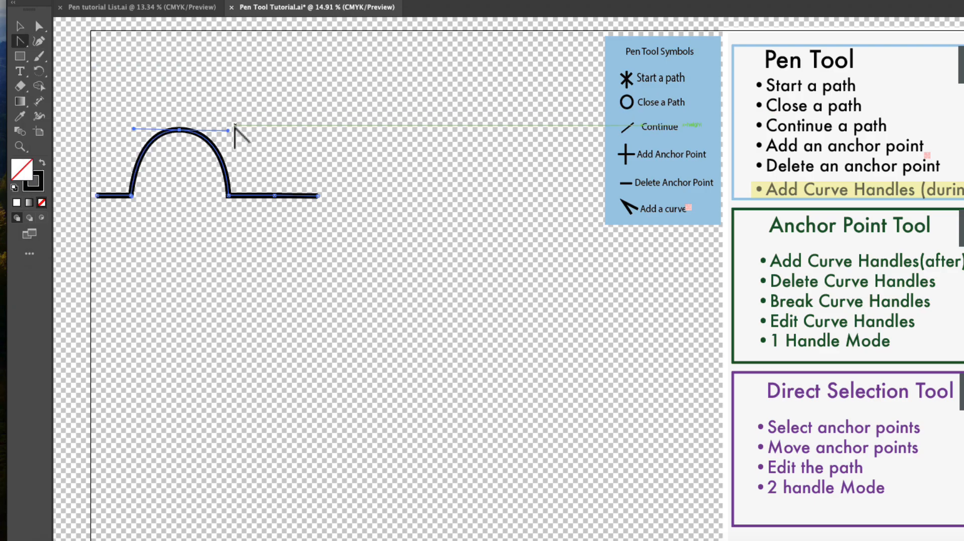
{"action": "left_click_drag", "start_coordinate": [229, 132], "coordinate": [230, 133]}
Reselect the arch's top anchor with Direct Selection and lengthen its right direction handle slightly.
{"action": "left_click", "coordinate": [39, 27]}
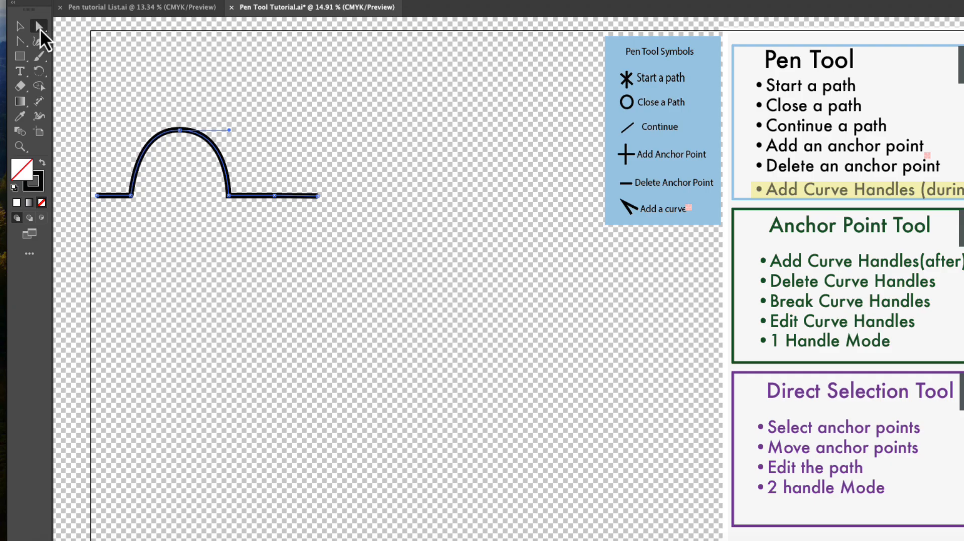
{"action": "left_click", "coordinate": [180, 131]}
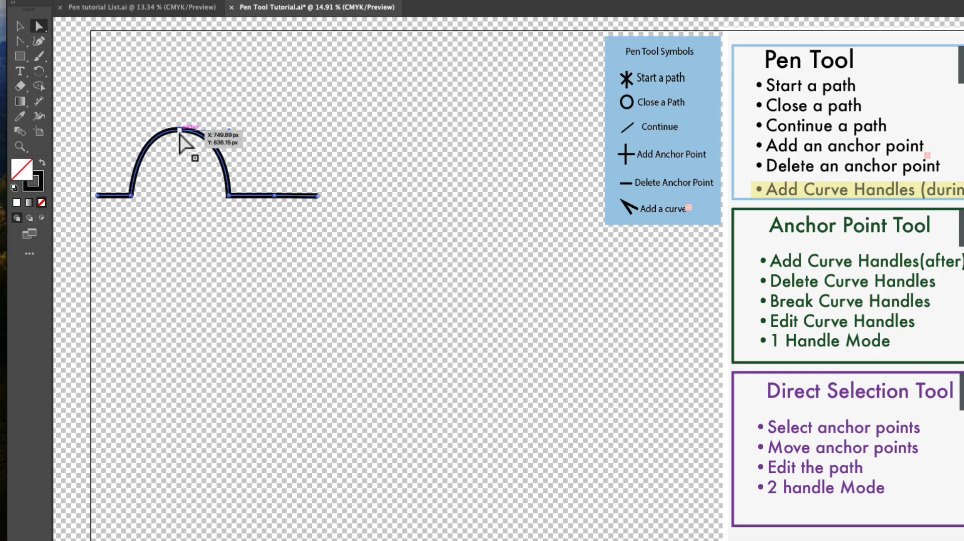
{"action": "left_click", "coordinate": [181, 132]}
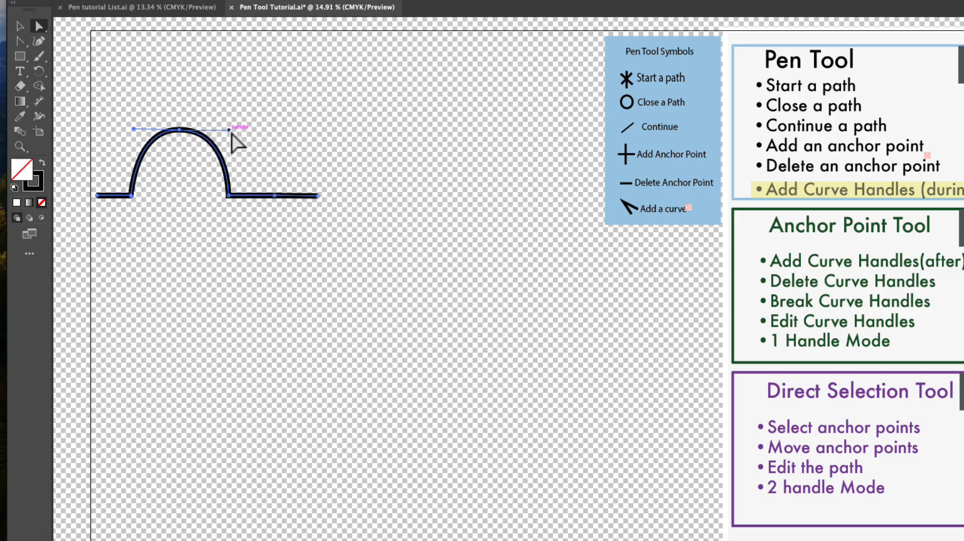
{"action": "mouse_move", "coordinate": [229, 130]}
{"action": "left_mouse_down"}
{"action": "mouse_move", "coordinate": [234, 144]}
{"action": "mouse_move", "coordinate": [233, 128]}
{"action": "left_mouse_up"}
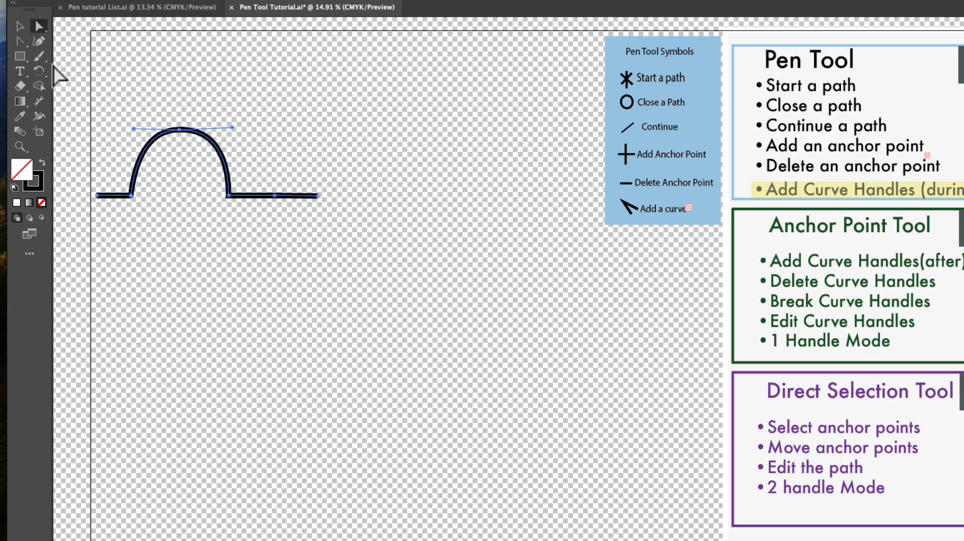
Convert the arch's top anchor to a sharp peak with the Anchor Point Tool and delete it with the Pen Tool to flatten the path.
{"action": "left_click", "coordinate": [23, 46]}
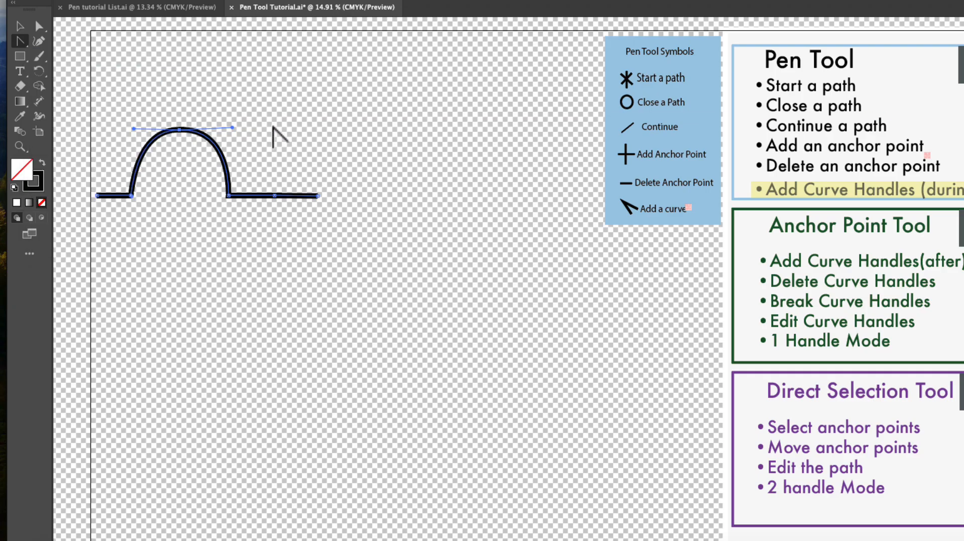
{"action": "left_click", "coordinate": [180, 130]}
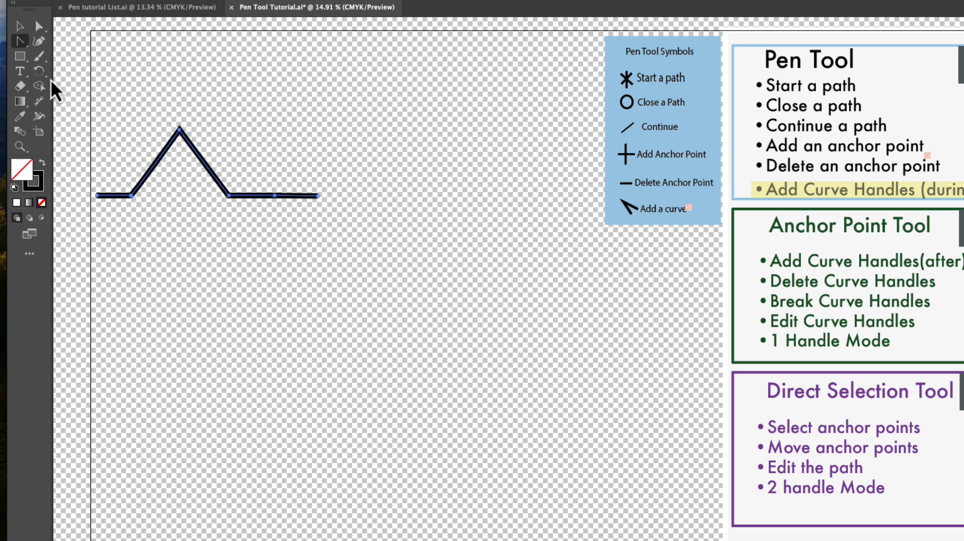
{"action": "left_click", "coordinate": [27, 47]}
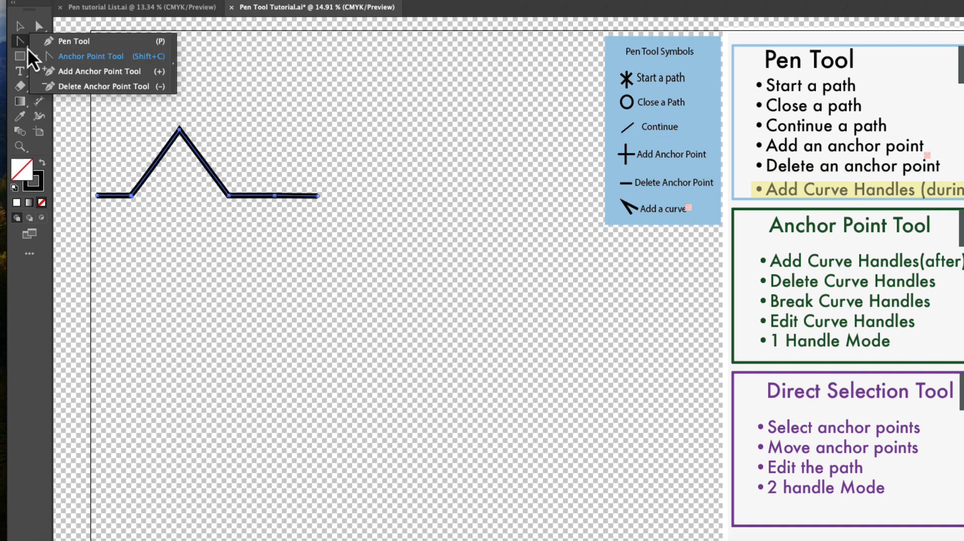
{"action": "left_click", "coordinate": [66, 40]}
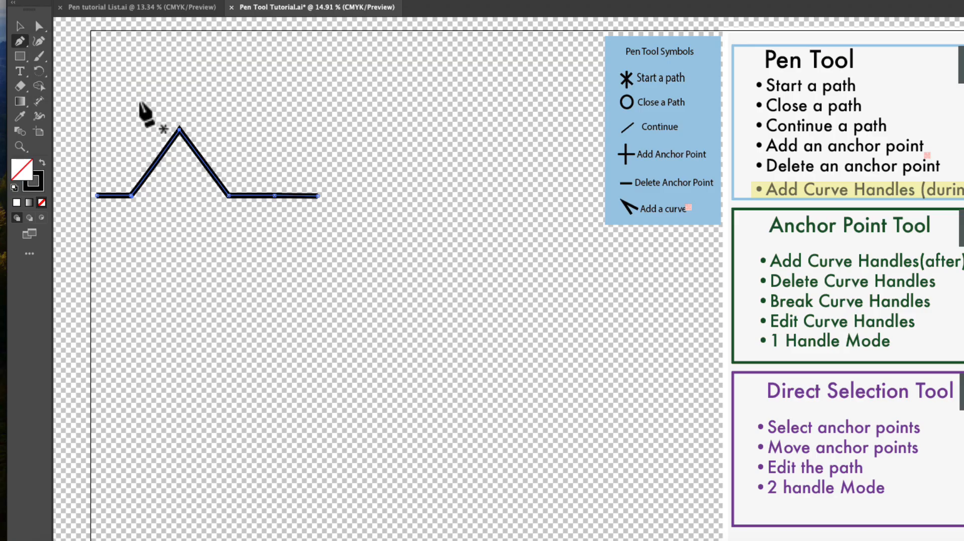
{"action": "left_click", "coordinate": [180, 129]}
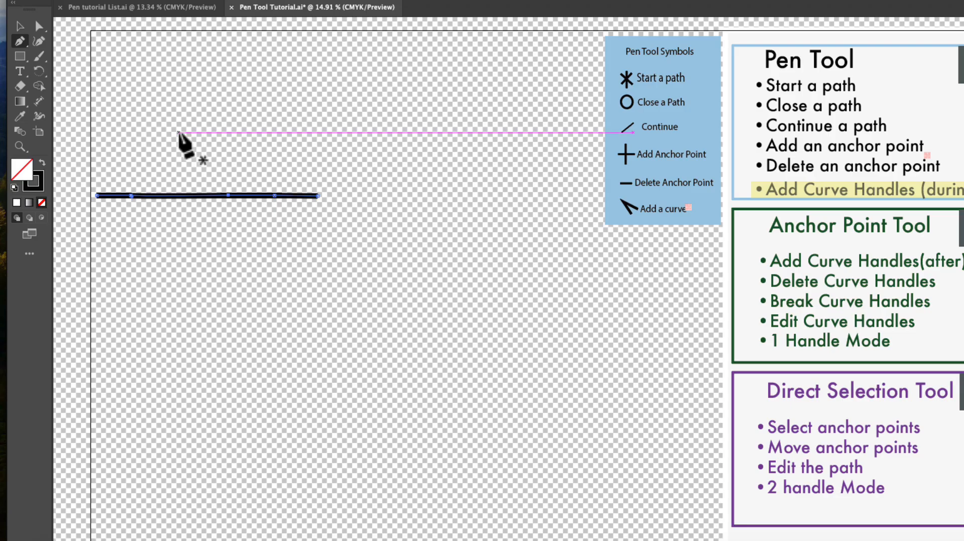
Select the two middle anchors right of centre with Direct Selection and drag them upward to form a flat-topped trapezoid.
{"action": "left_click", "coordinate": [39, 27]}
{"action": "left_click", "coordinate": [40, 28]}
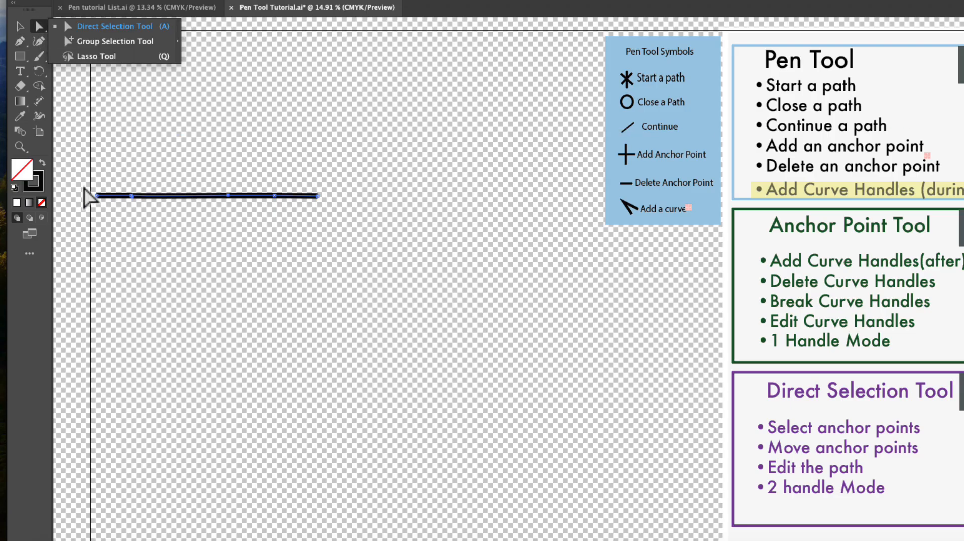
{"action": "left_click", "coordinate": [229, 197]}
{"action": "mouse_move", "coordinate": [229, 196]}
{"action": "left_mouse_down"}
{"action": "mouse_move", "coordinate": [210, 197]}
{"action": "mouse_move", "coordinate": [232, 197]}
{"action": "left_mouse_up"}
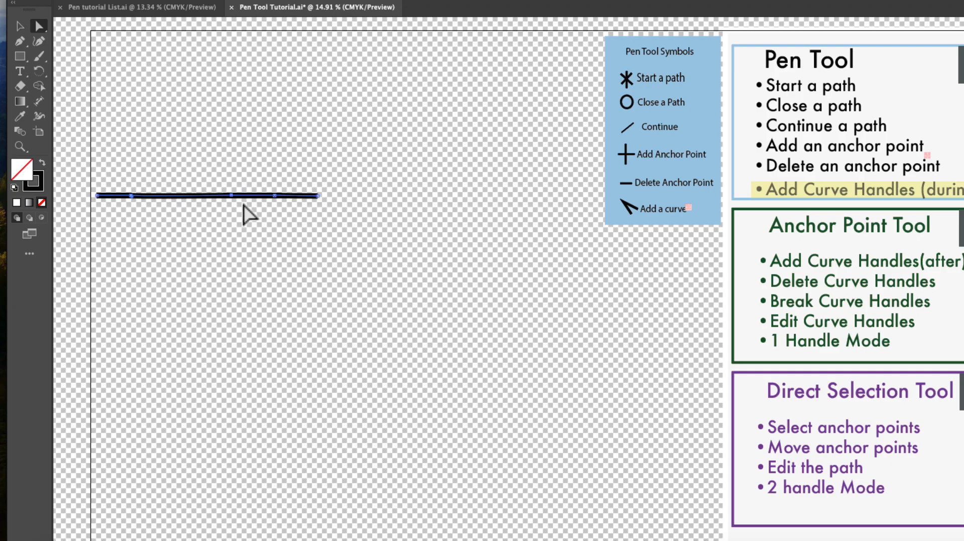
{"action": "left_click", "coordinate": [306, 249]}
{"action": "left_click", "coordinate": [208, 199]}
{"action": "left_click", "coordinate": [231, 196]}
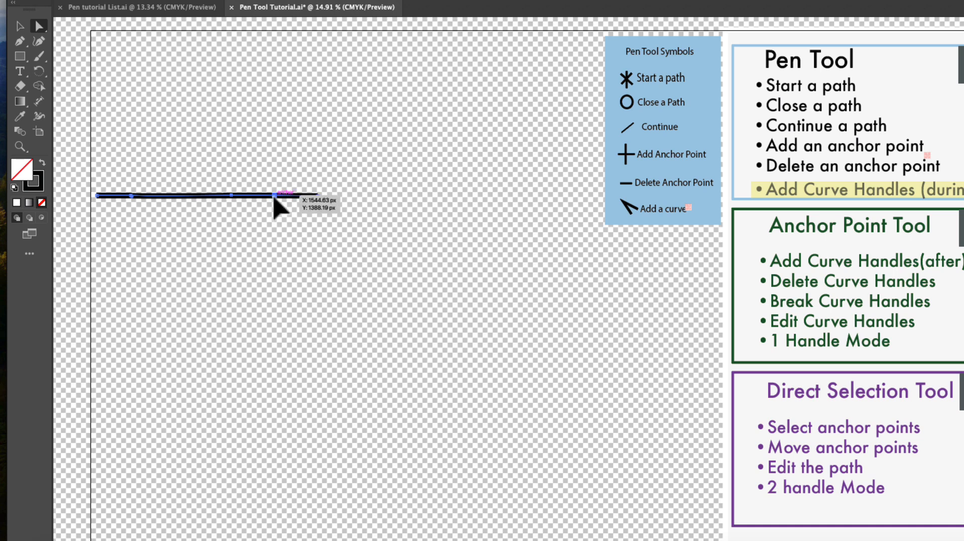
{"action": "left_click_drag", "start_coordinate": [274, 196], "coordinate": [241, 112]}
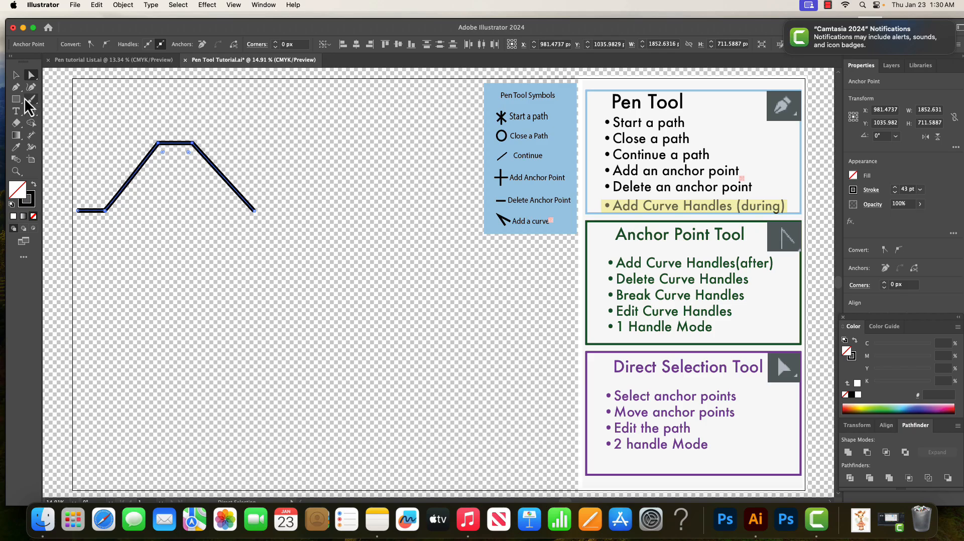
Switch back to the Pen Tool and open its tool group.
{"action": "left_click", "coordinate": [25, 259]}
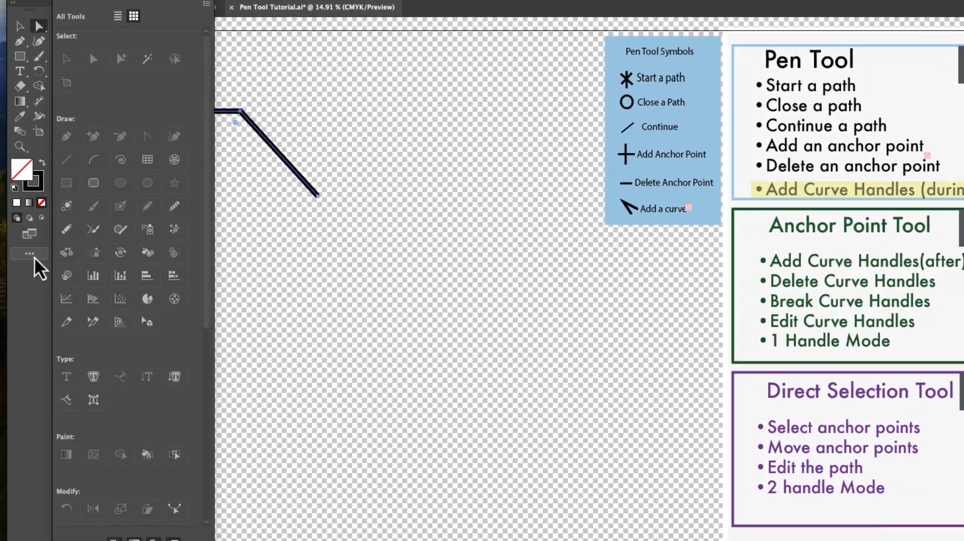
{"action": "key", "text": "p"}
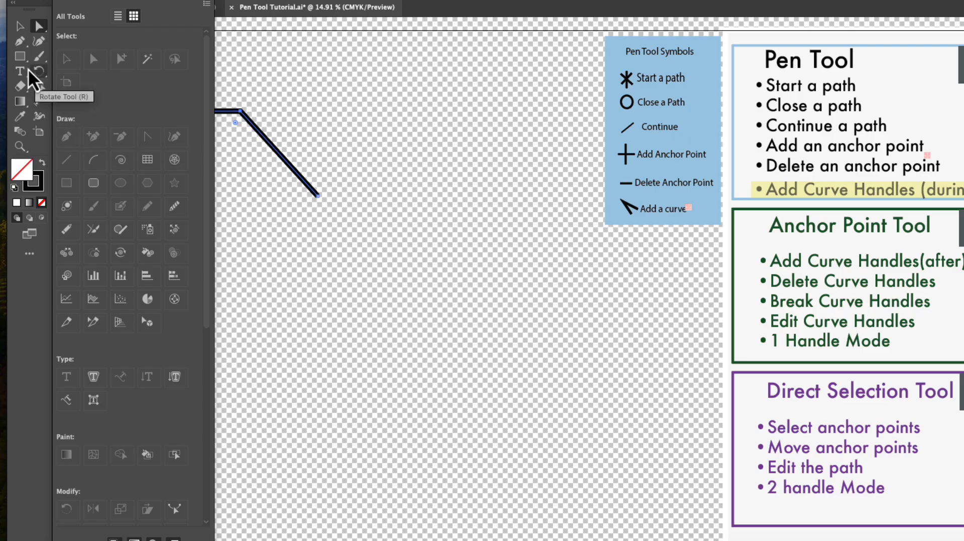
{"action": "key", "text": "p"}
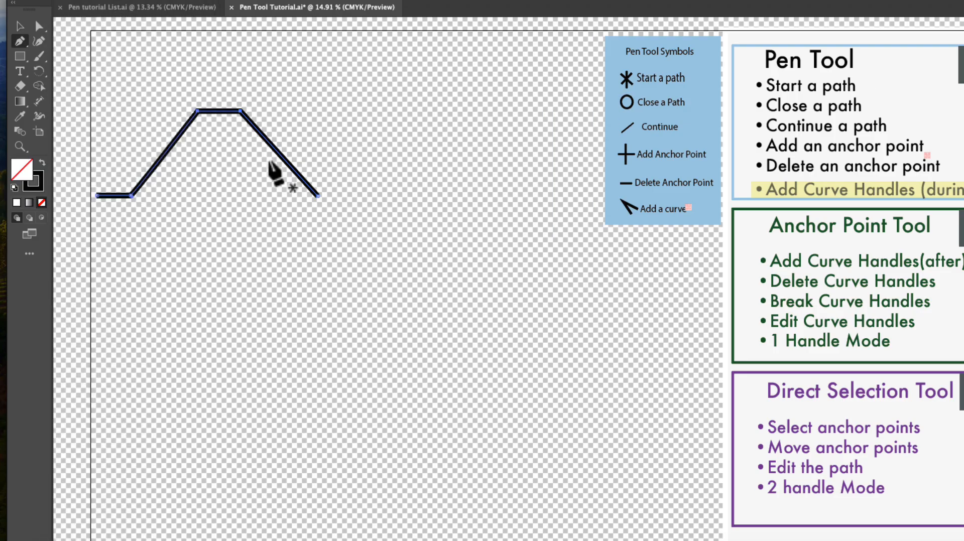
{"action": "left_click", "coordinate": [28, 49]}
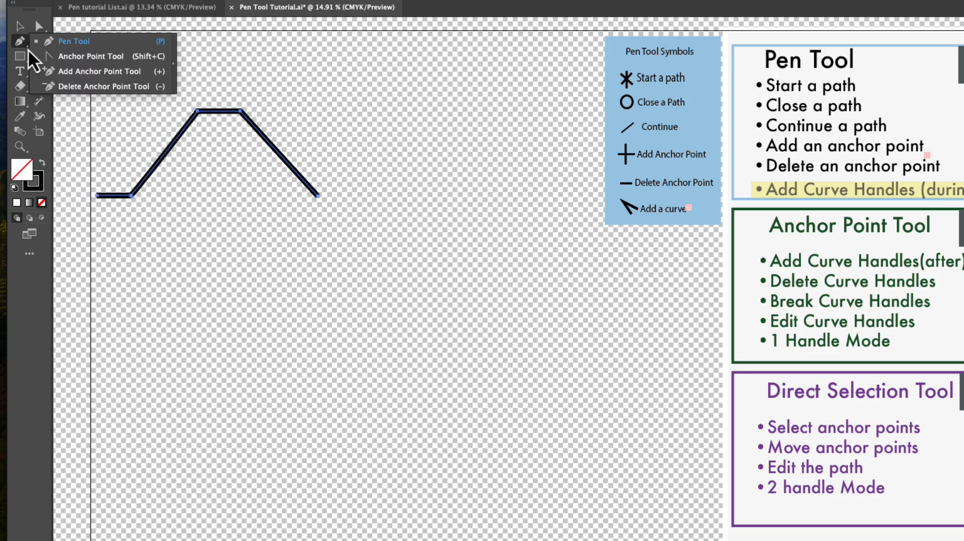